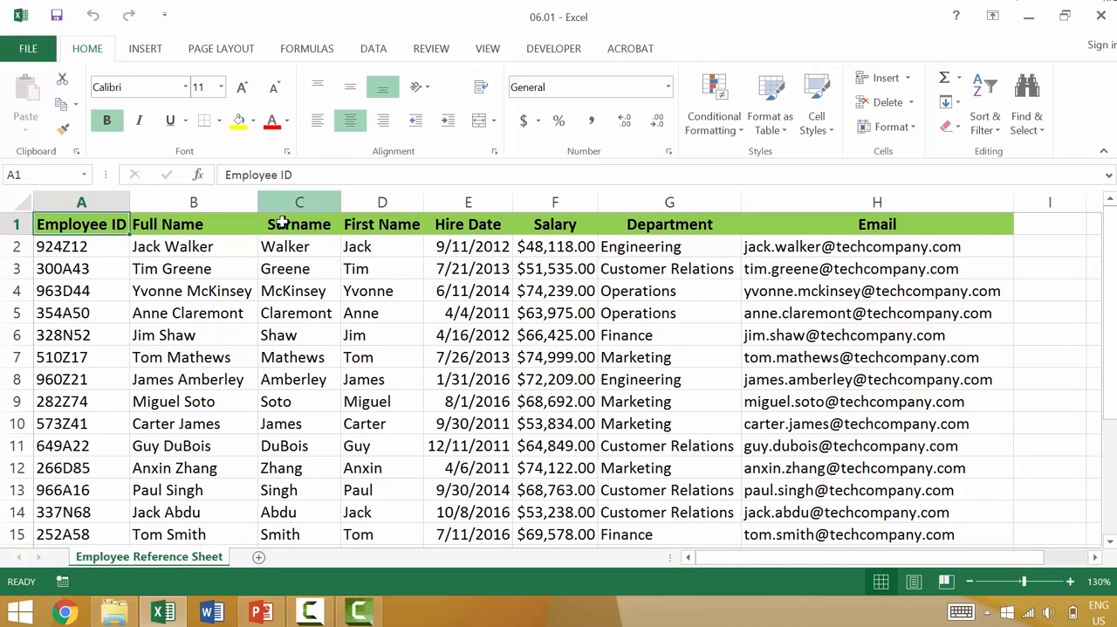
- Sort the employee table by Surname from A to Z and look over the reordered rows
left_click(287, 262)
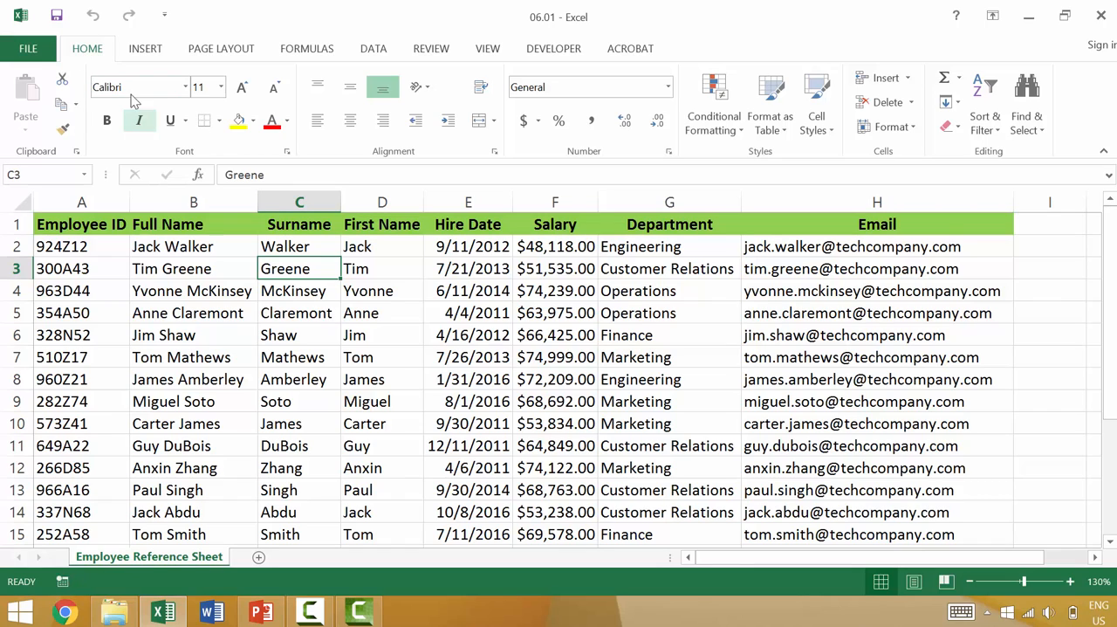
left_click(993, 131)
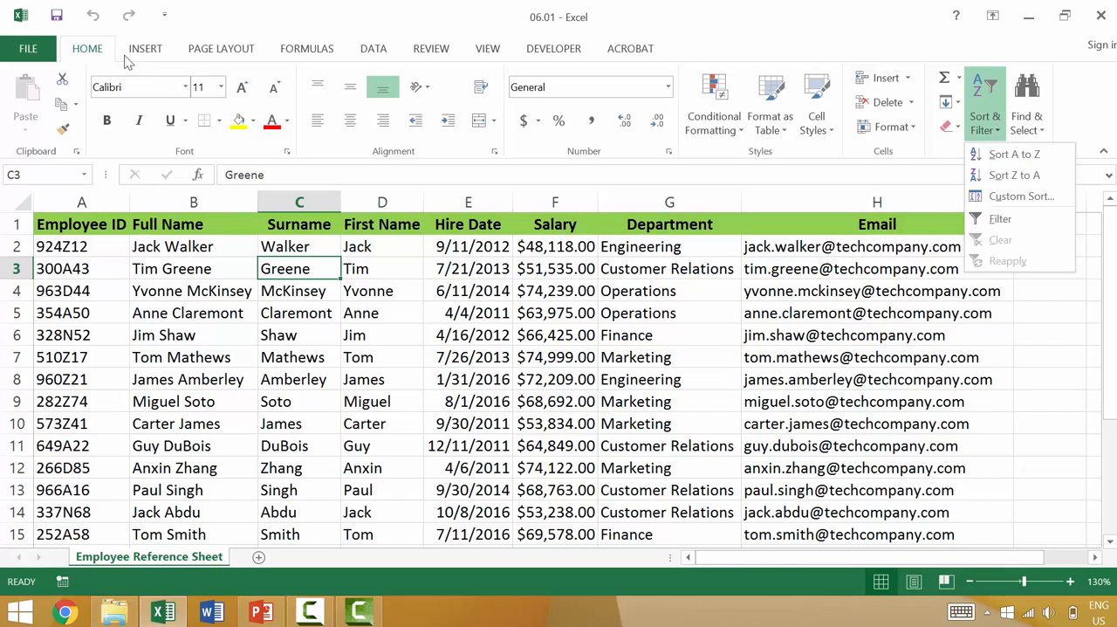
left_click(273, 270)
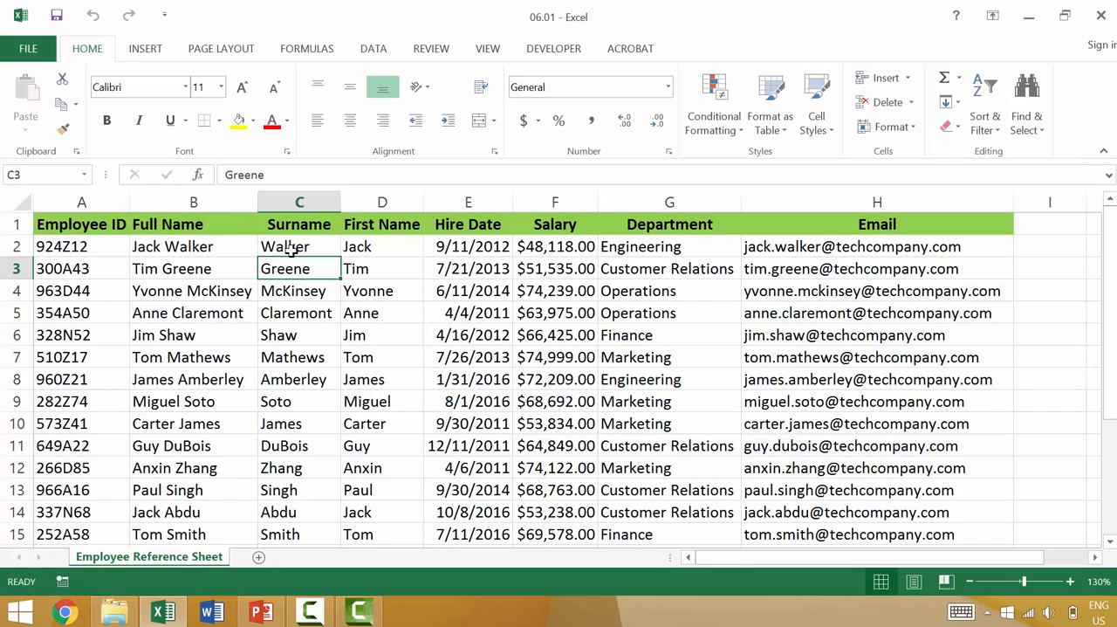
left_click(370, 49)
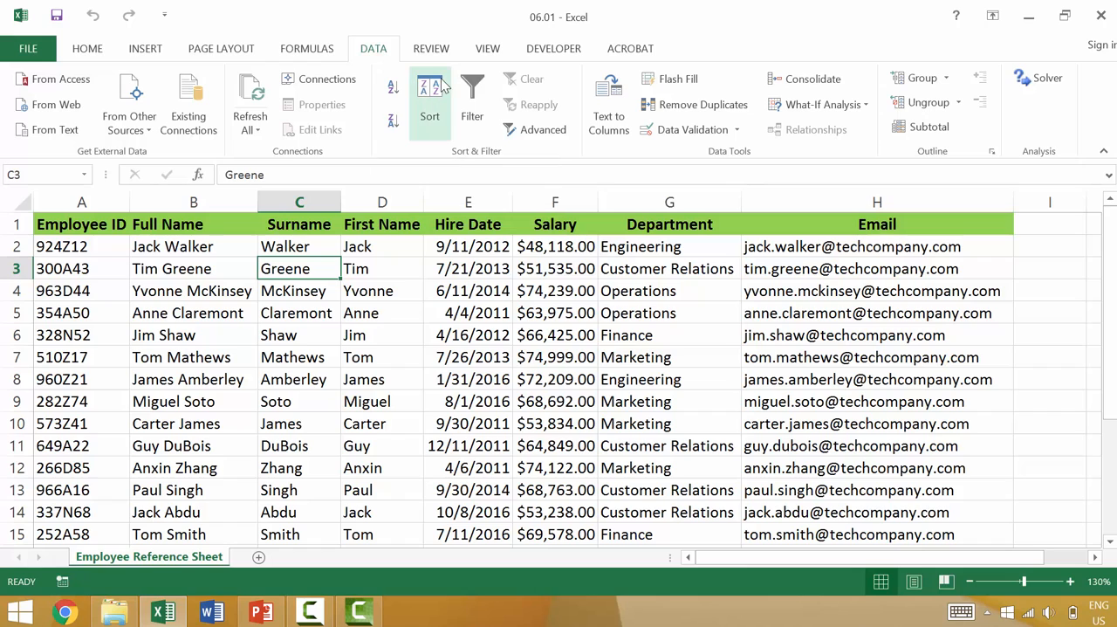
left_click(86, 50)
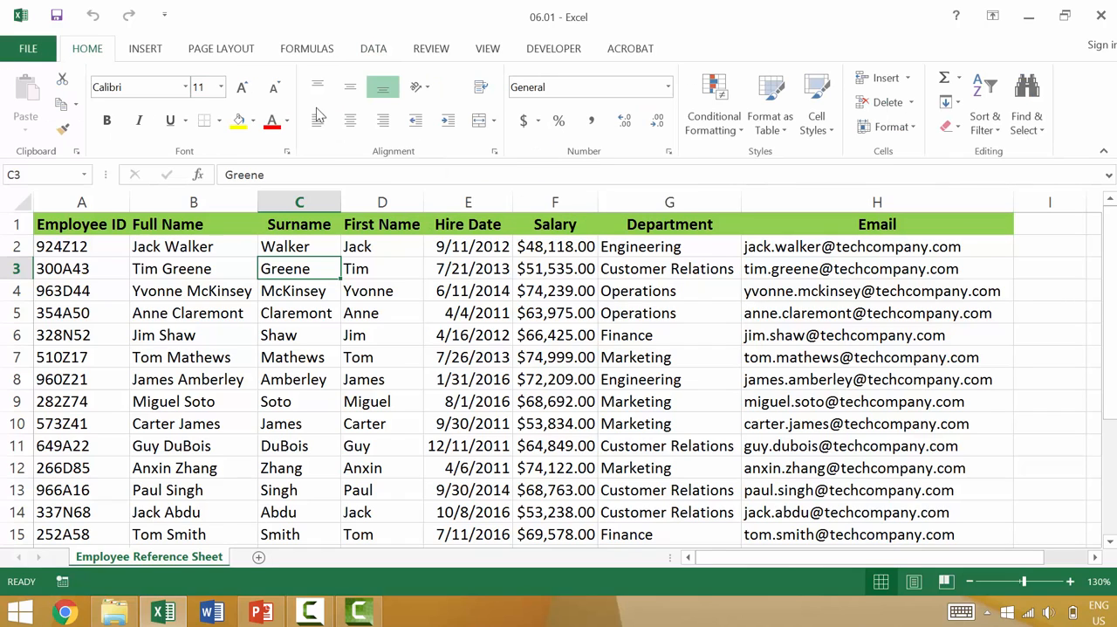
left_click(986, 127)
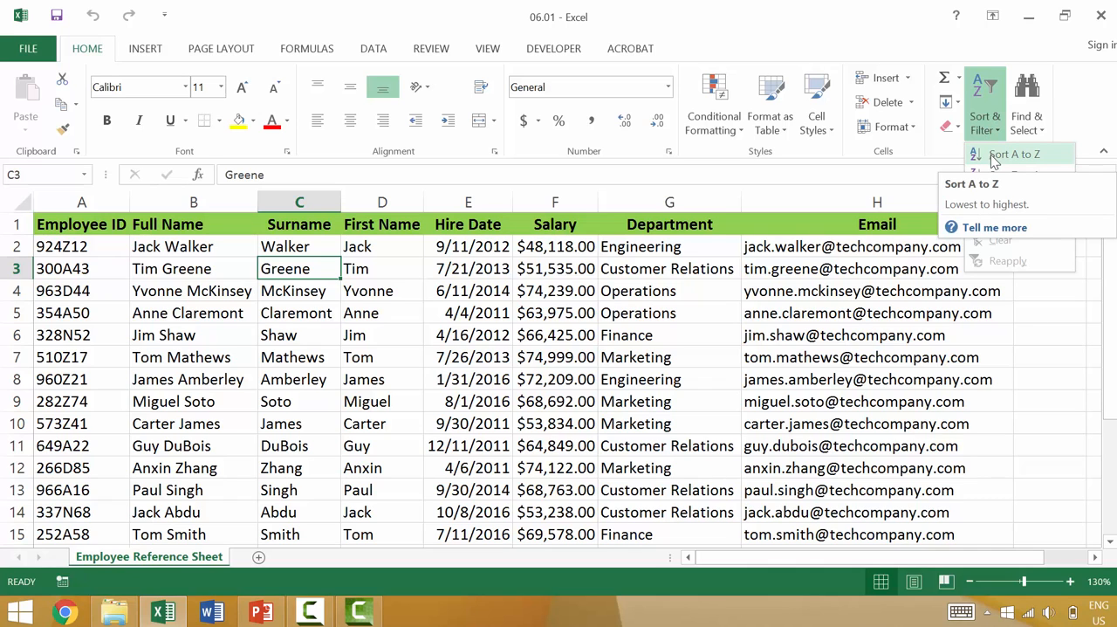
left_click(995, 155)
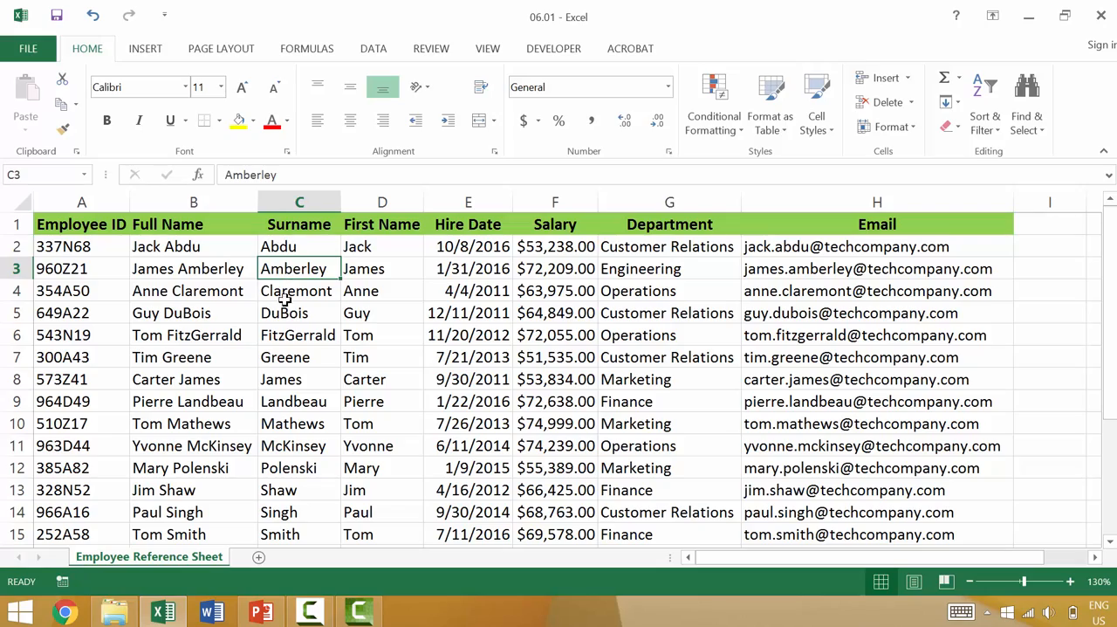
scroll(276, 337, "down", 4)
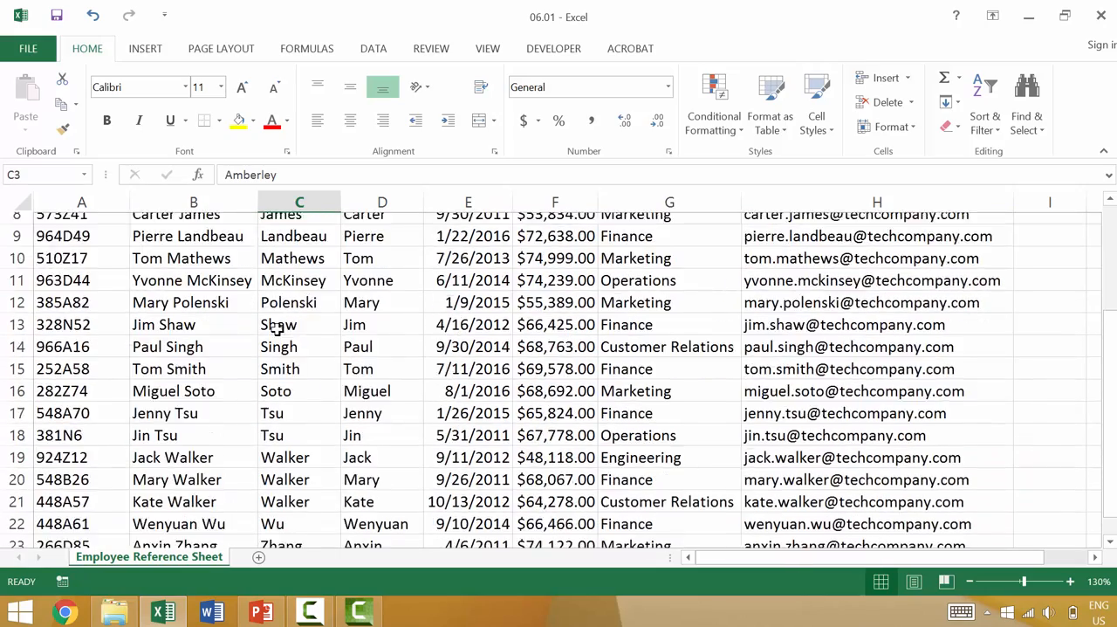
scroll(276, 328, "up", 4)
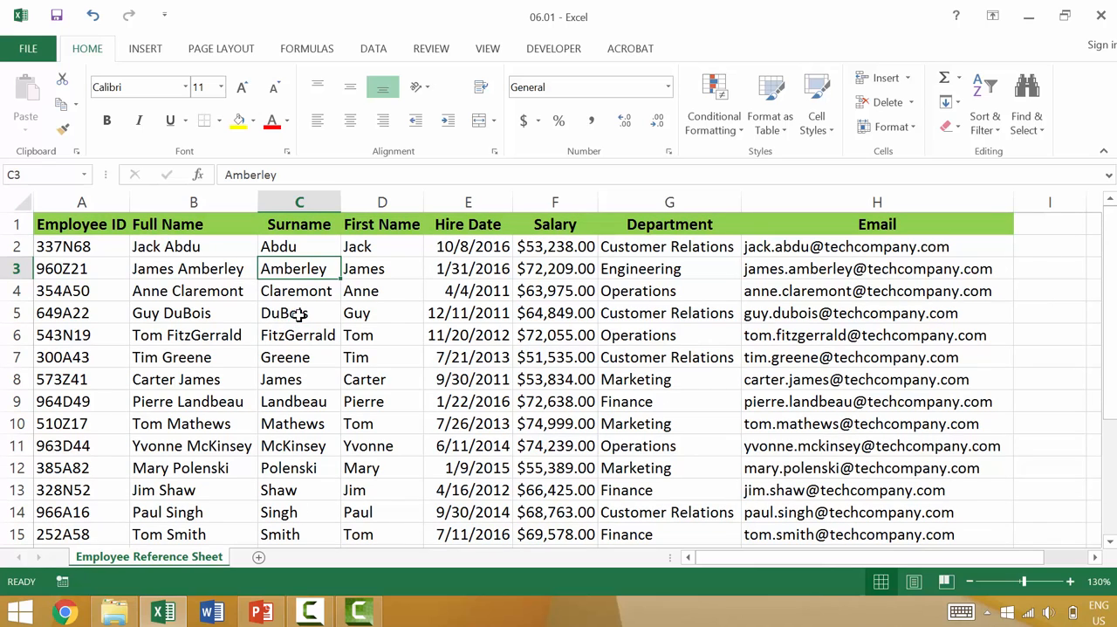
- Undo the surname sort
key("ctrl+z")
left_click(299, 307)
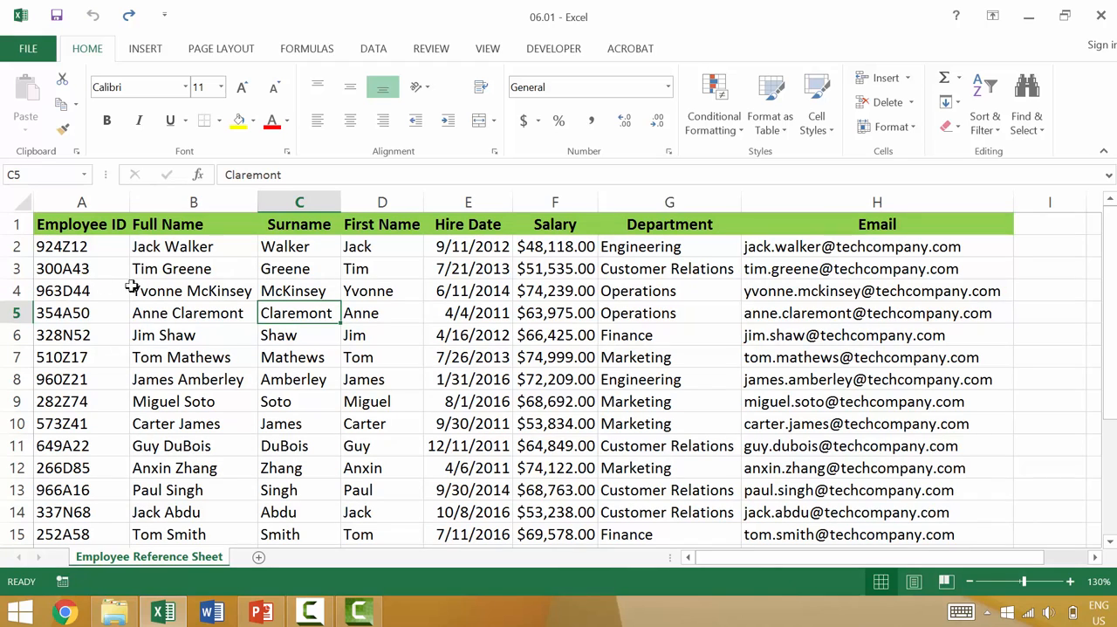
- Set the font colour of the employee records in A4:H4 and A8:H8 to red
left_click_drag(57, 290, 792, 292)
left_click(272, 121)
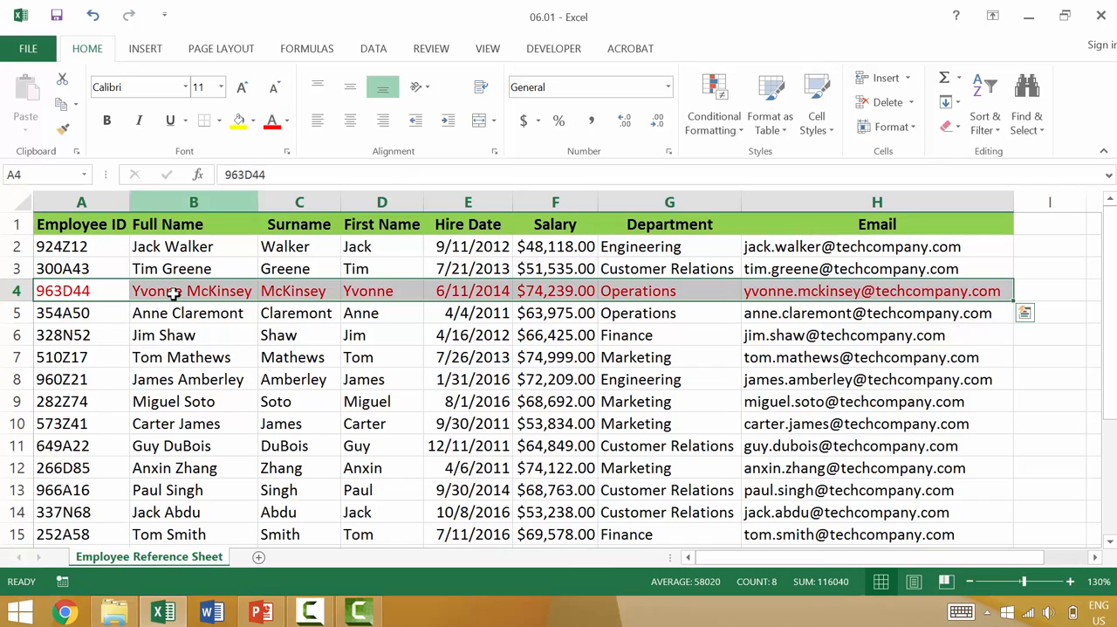
left_click_drag(54, 379, 445, 378)
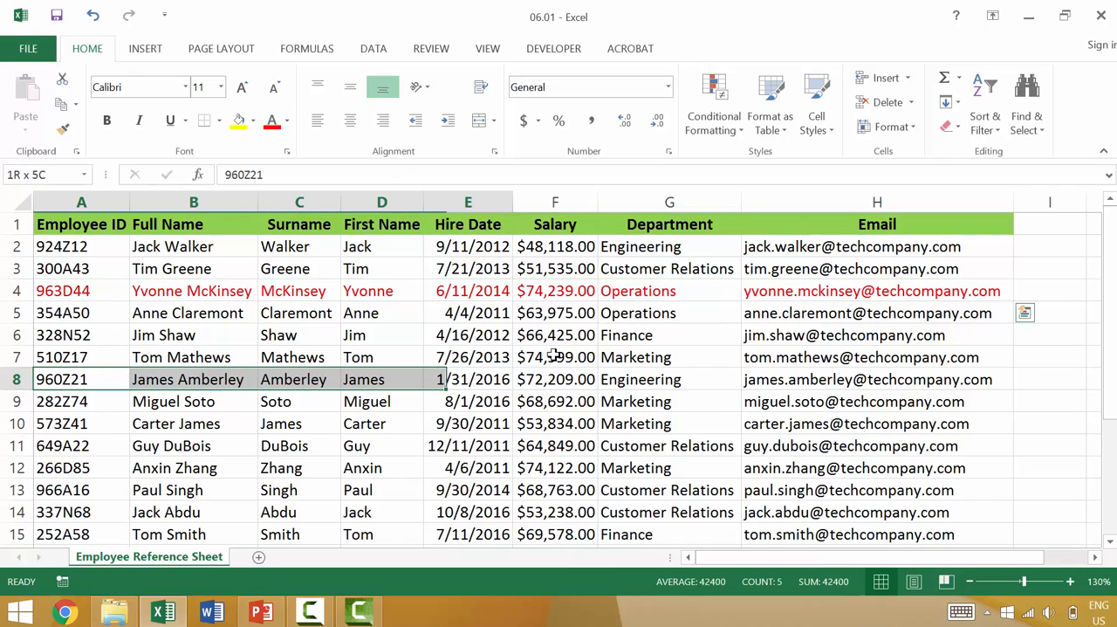
left_click_drag(555, 357, 792, 375)
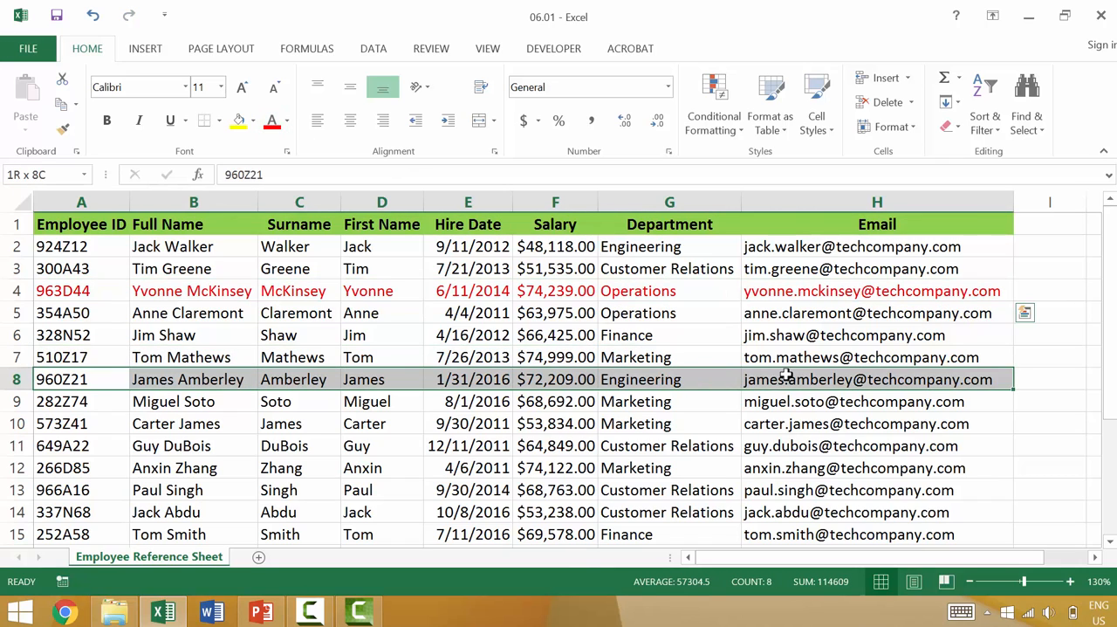
left_click(271, 120)
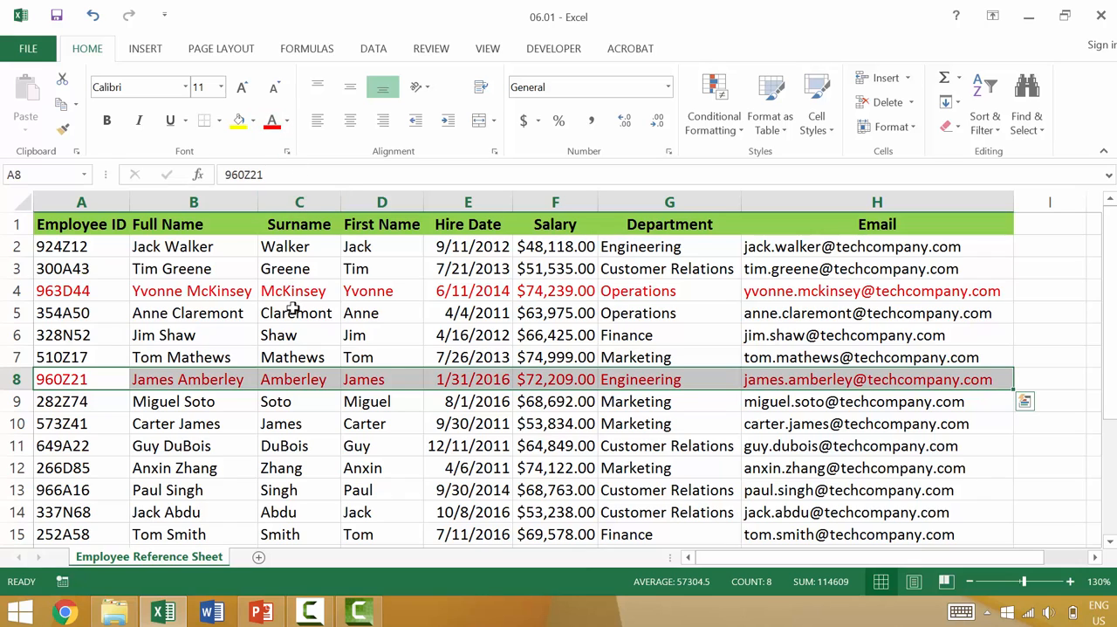
- Sort the employee table alphabetically from A to Z by the Surname column
left_click(288, 268)
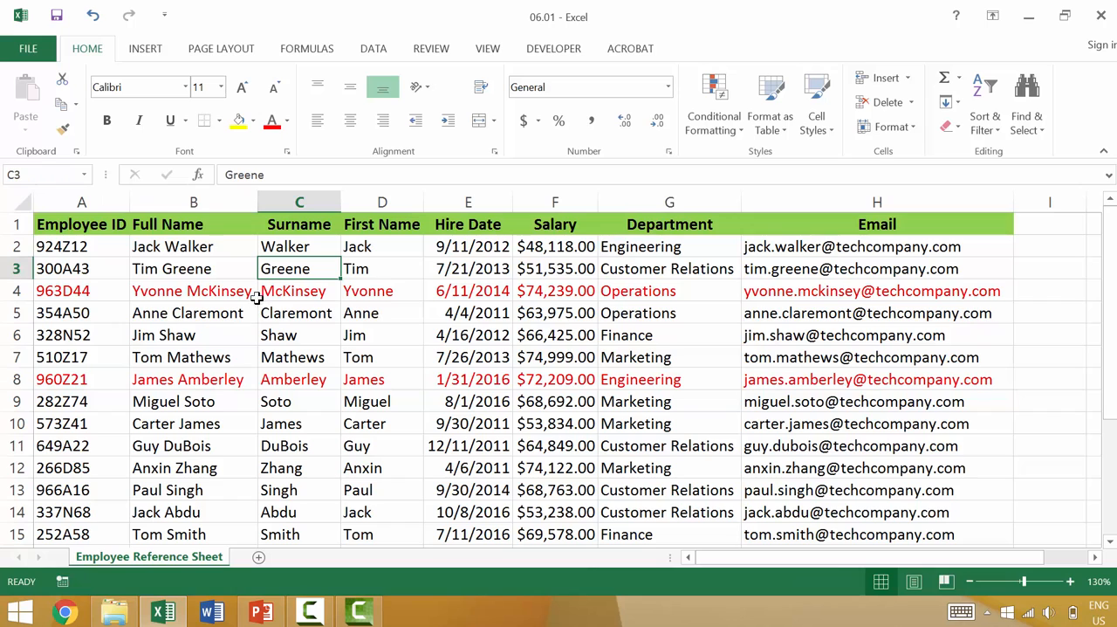
left_click(994, 136)
left_click(1003, 154)
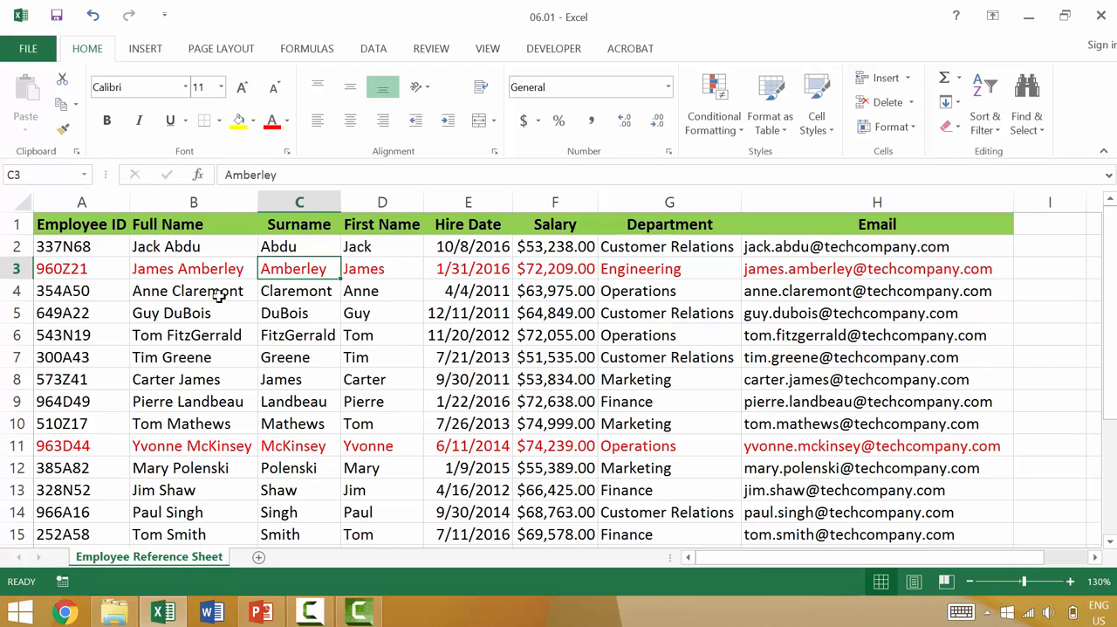
- Insert a blank column between First Name and Hire Date
left_click(478, 201)
right_click(478, 202)
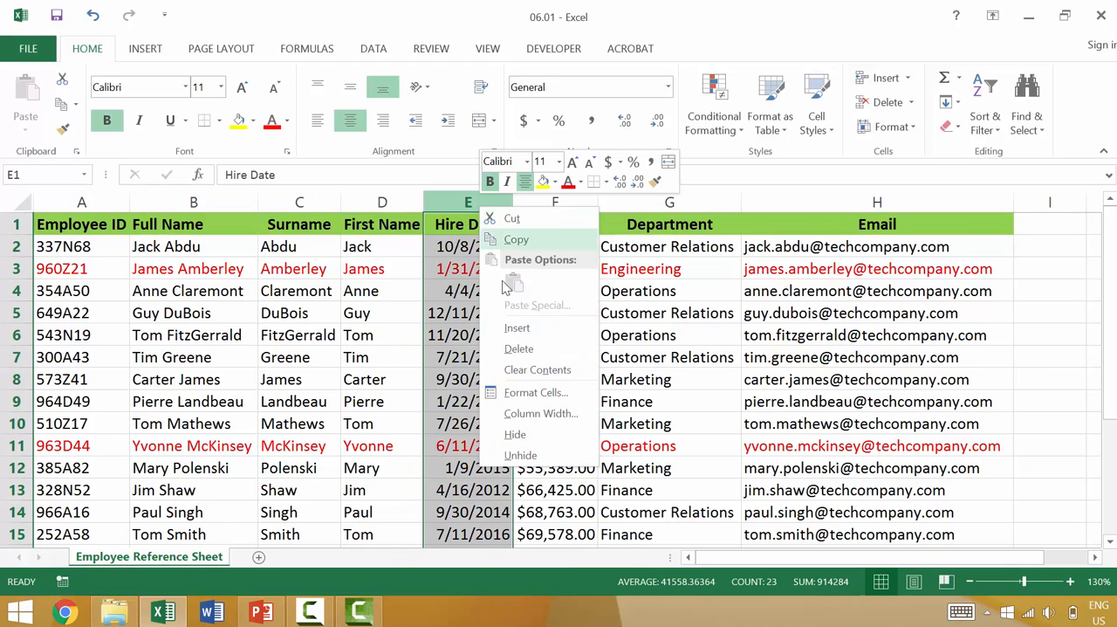
left_click(517, 329)
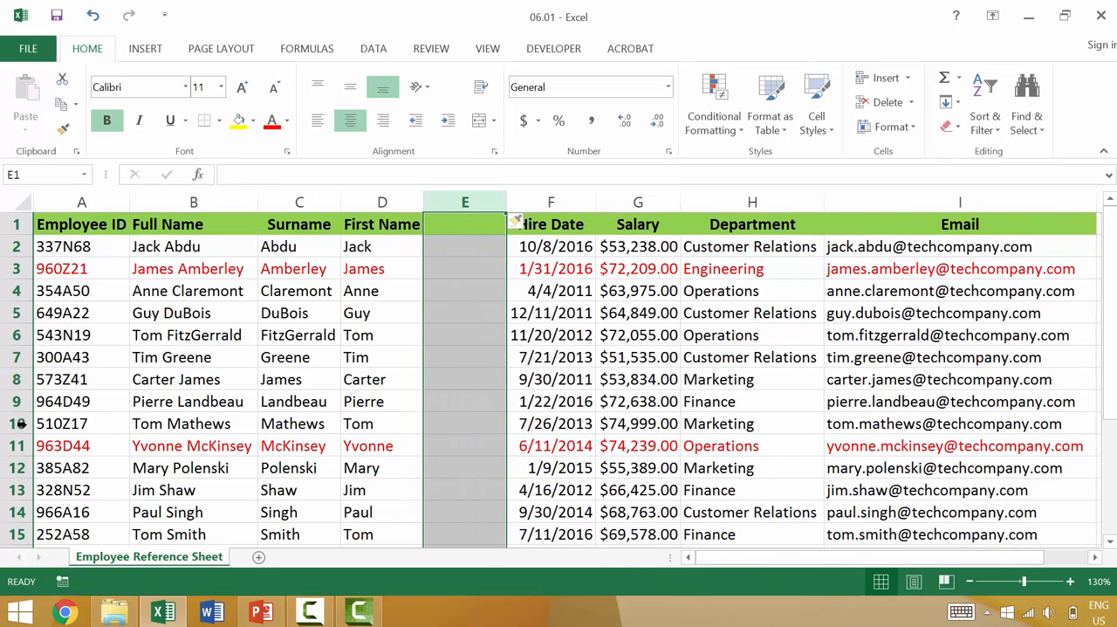
left_click(17, 400)
right_click(18, 401)
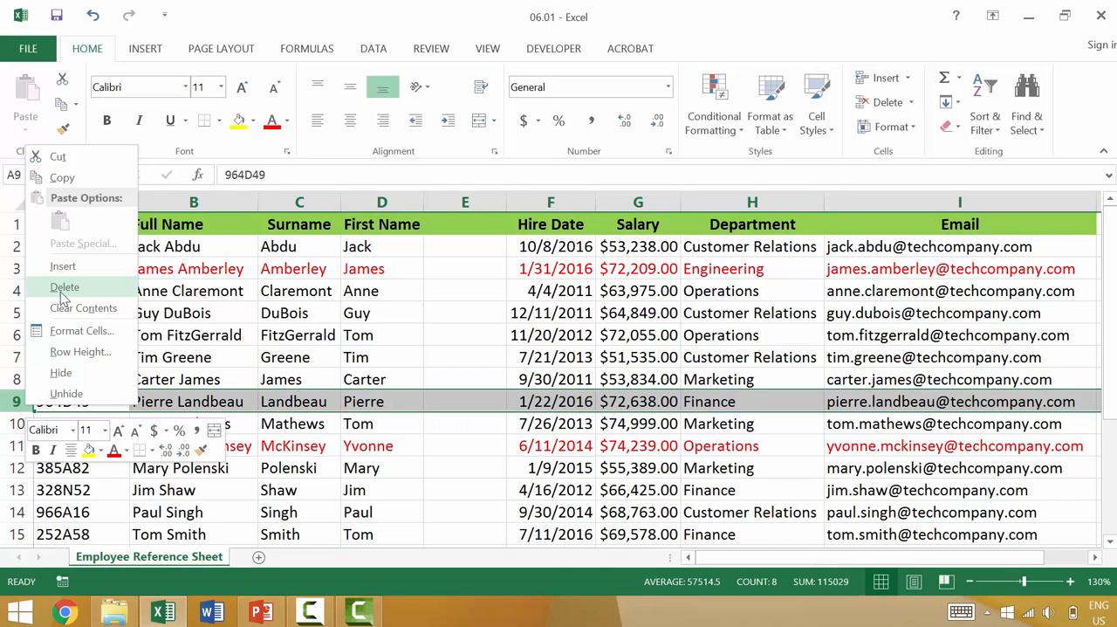
left_click(446, 319)
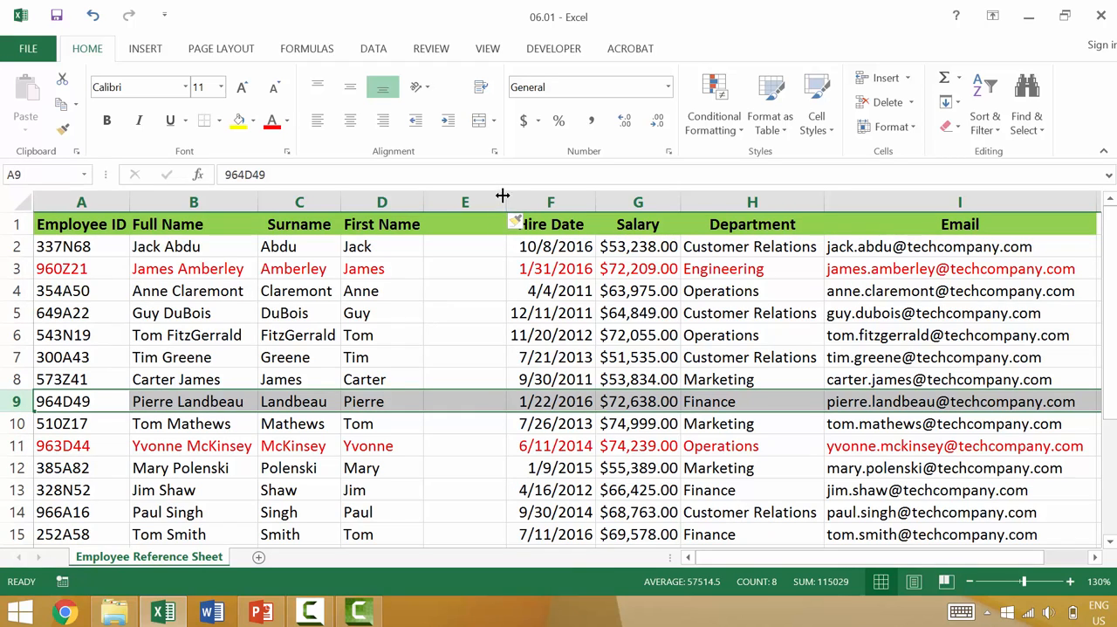
left_click(467, 203)
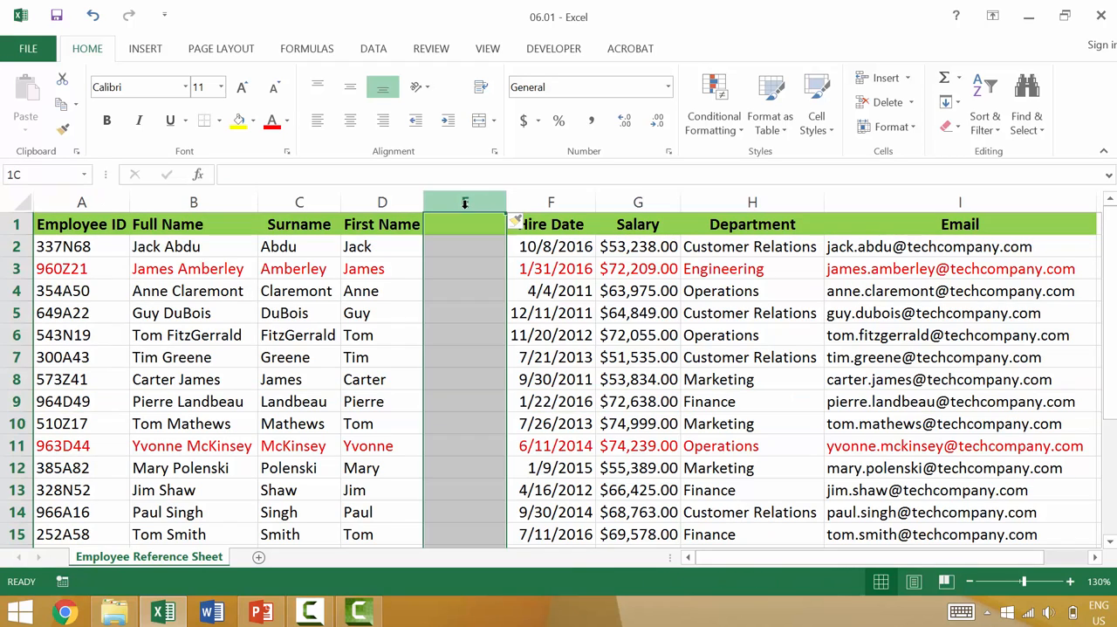
- Sort the data by the Surname column from Z to A with the blank column in place
left_click(288, 270)
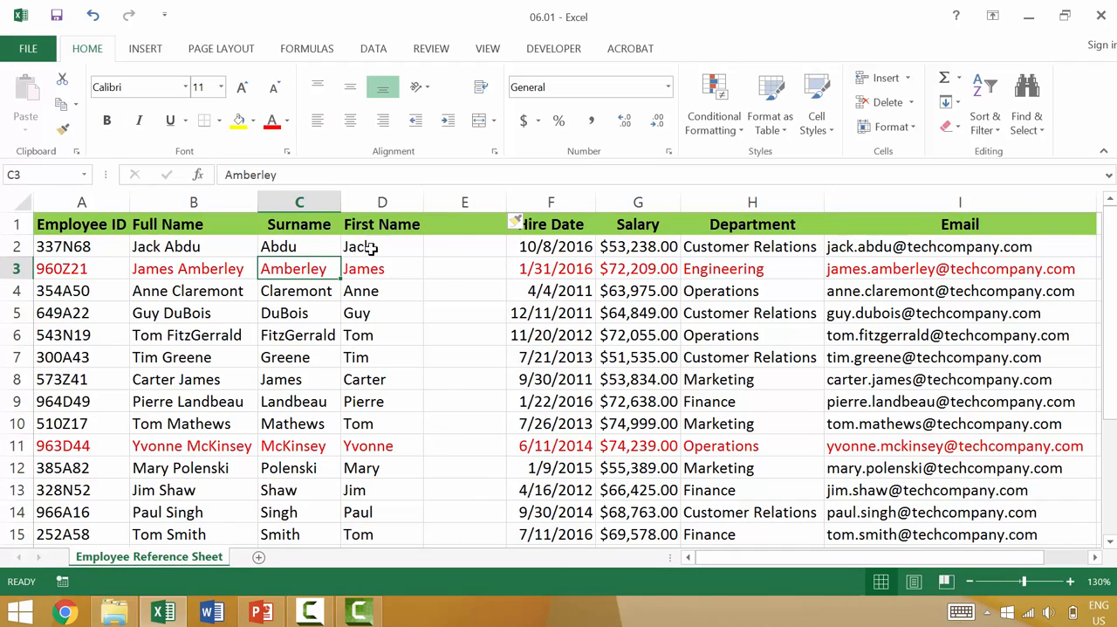
left_click(983, 131)
left_click(991, 175)
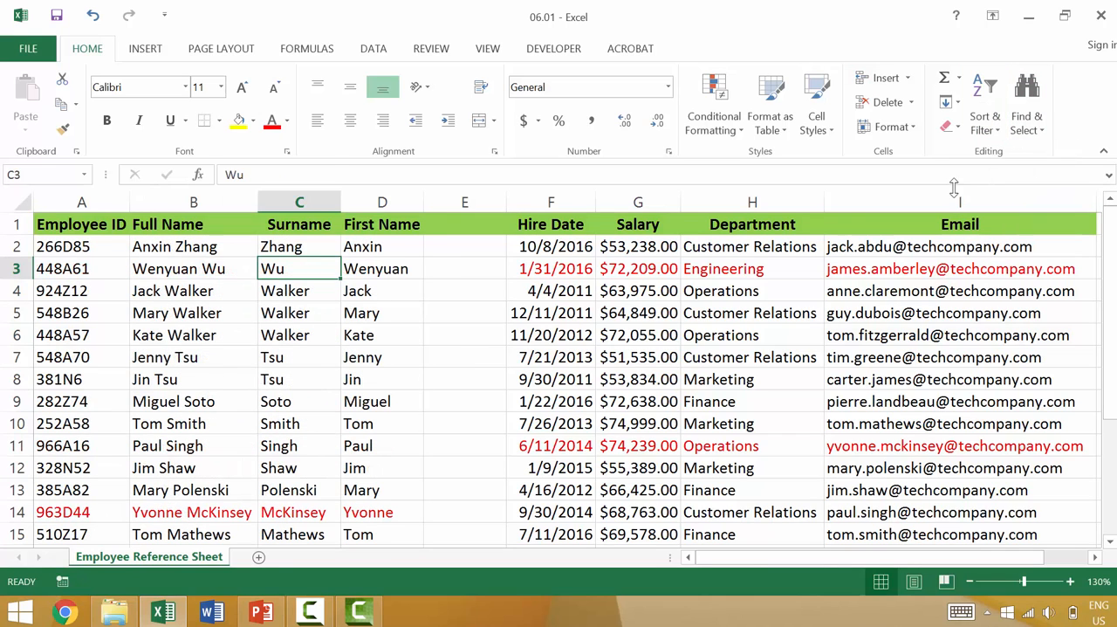
- Examine how the blank column E splits the table by selecting the data region on each side of it
left_click(463, 199)
scroll(382, 329, "down", 3)
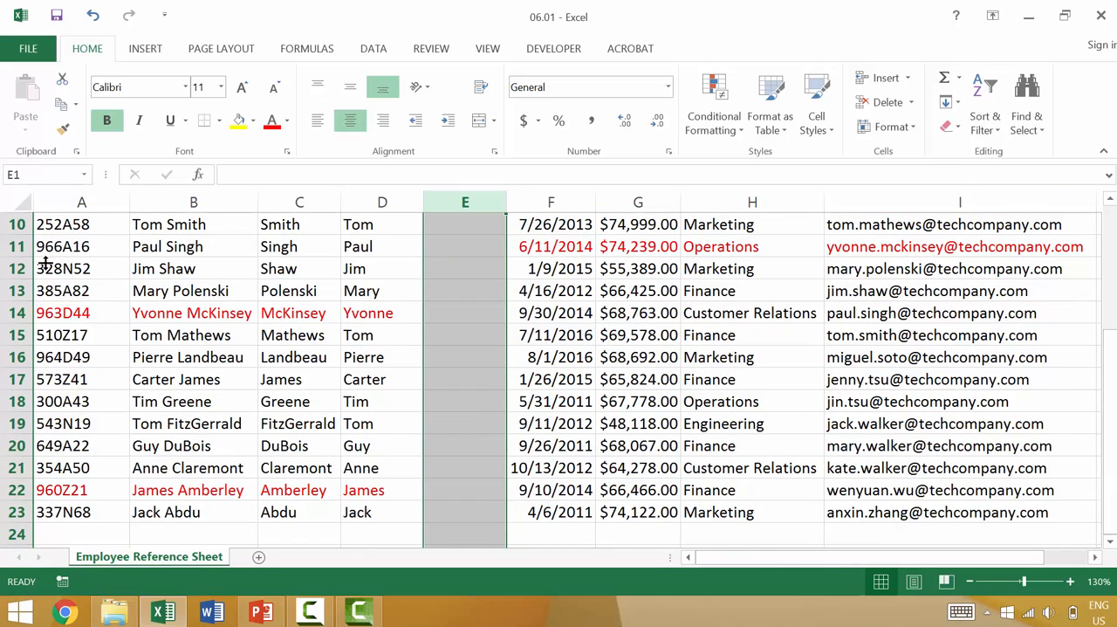
left_click(149, 403)
key("ctrl+a")
scroll(149, 403, "up", 3)
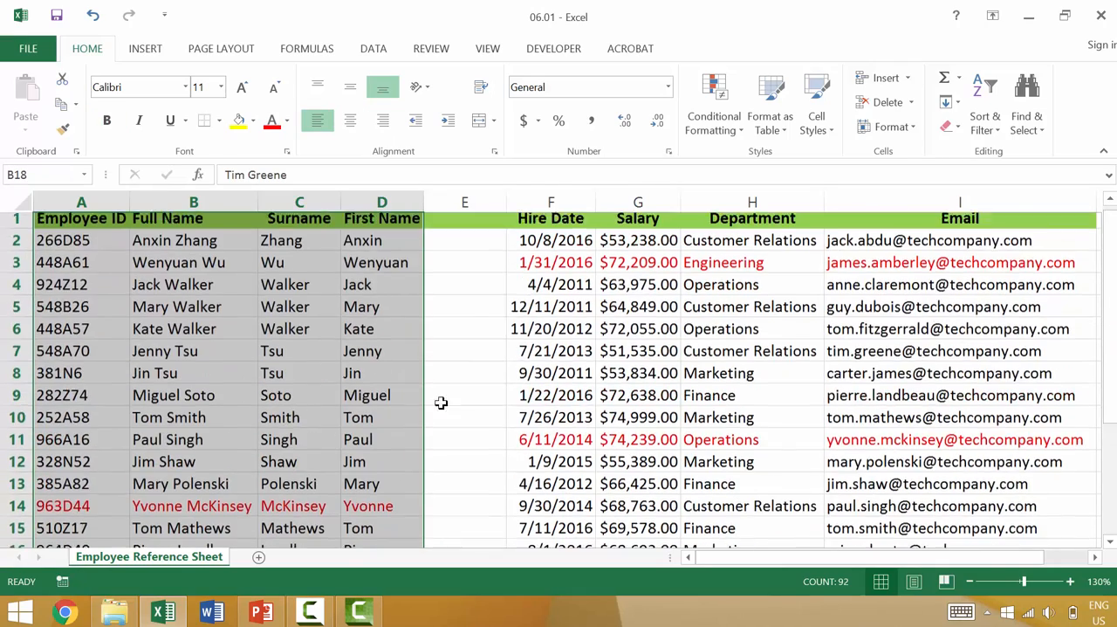
left_click(630, 402)
key("ctrl+a")
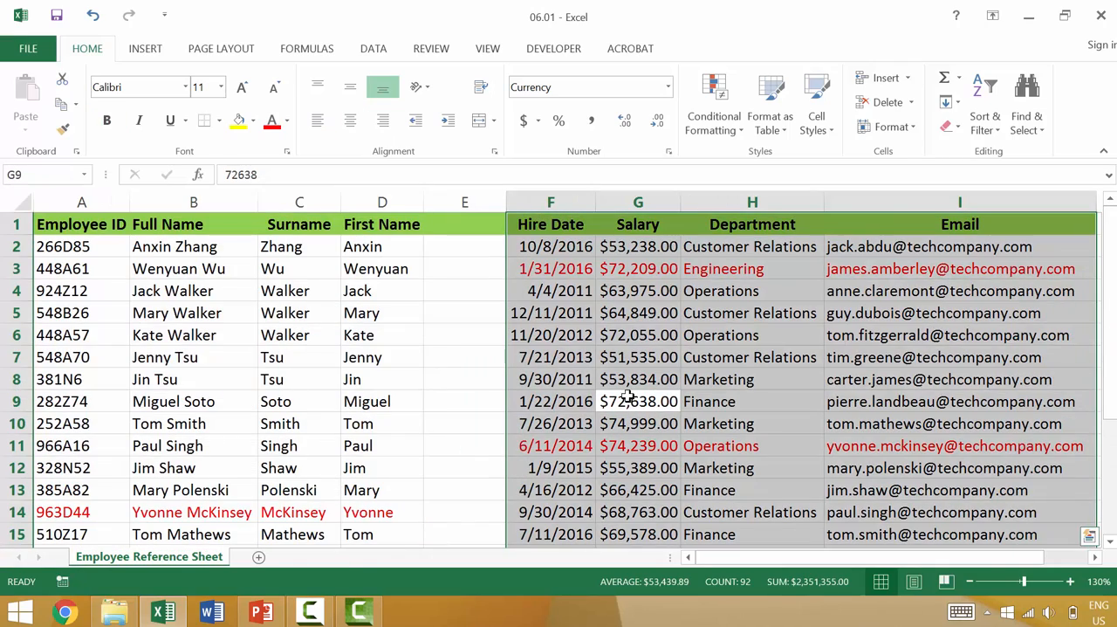
- Undo the Z to A sort and the blank column insertion, and select the whole employee table
left_click(441, 357)
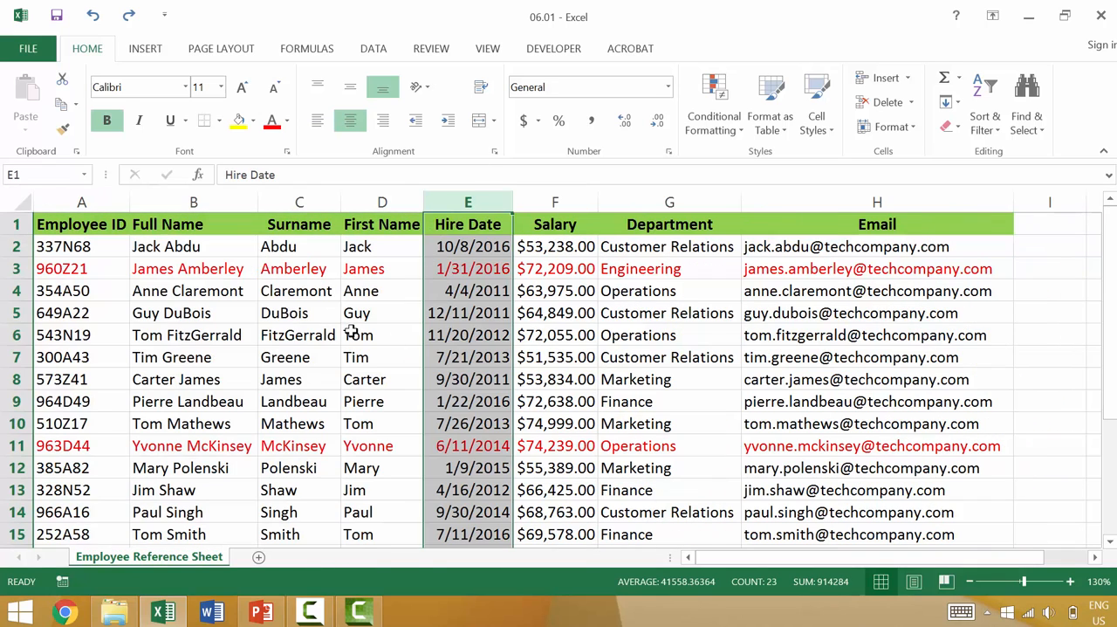
left_click(353, 334)
key("ctrl+a")
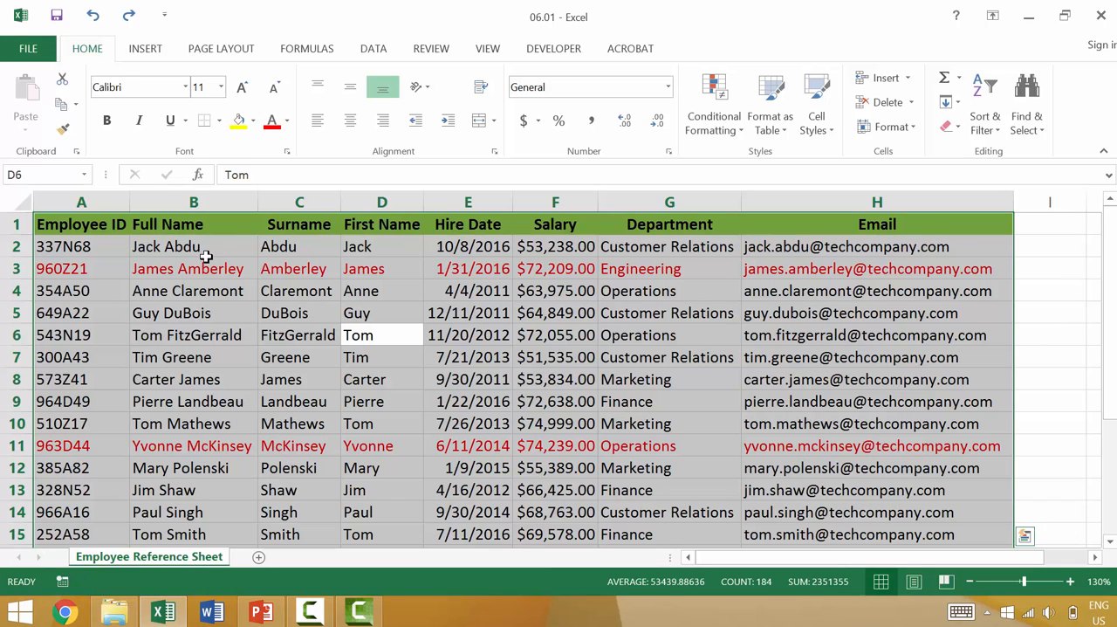
- Select the entire data region from a Full Name cell and look through its rows to check its extent
left_click(223, 269)
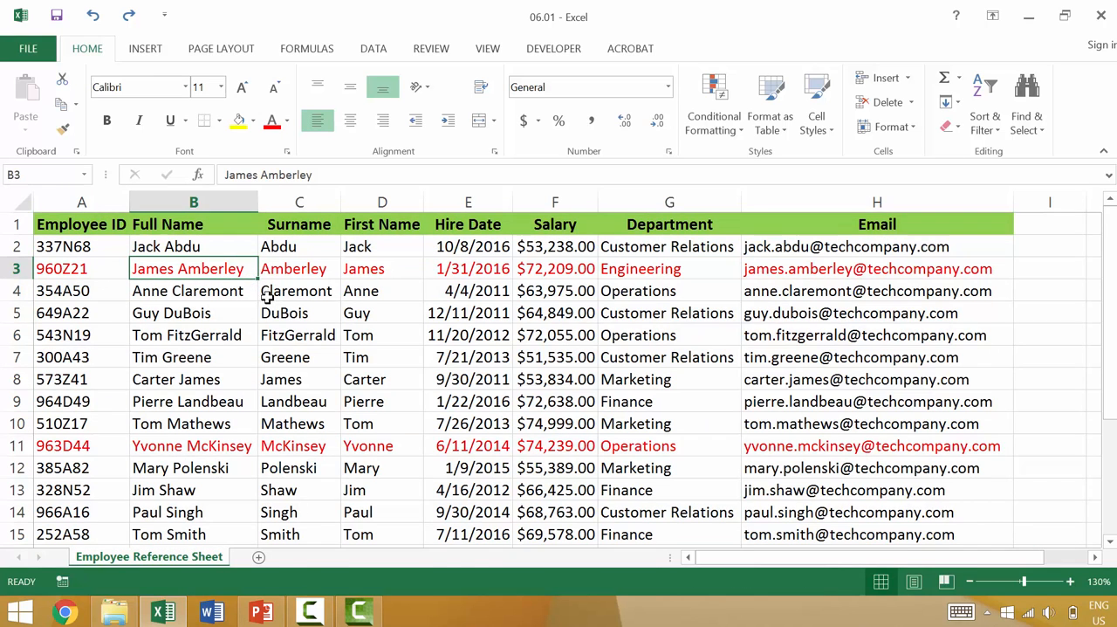
key("ctrl+a")
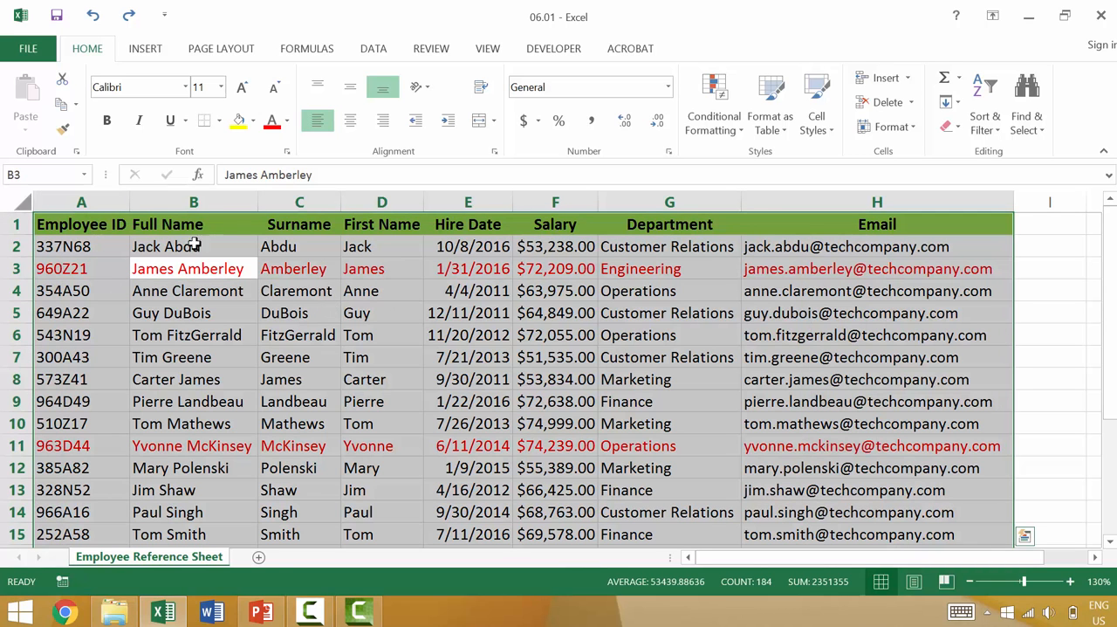
scroll(540, 257, "down", 1)
scroll(540, 258, "down", 2)
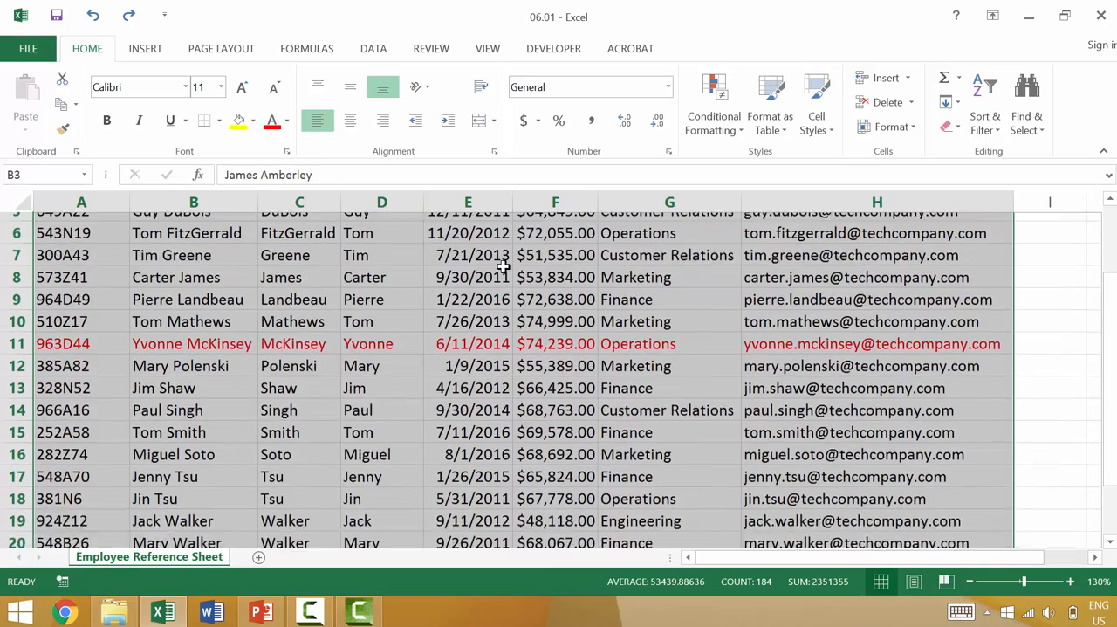
scroll(350, 335, "up", 3)
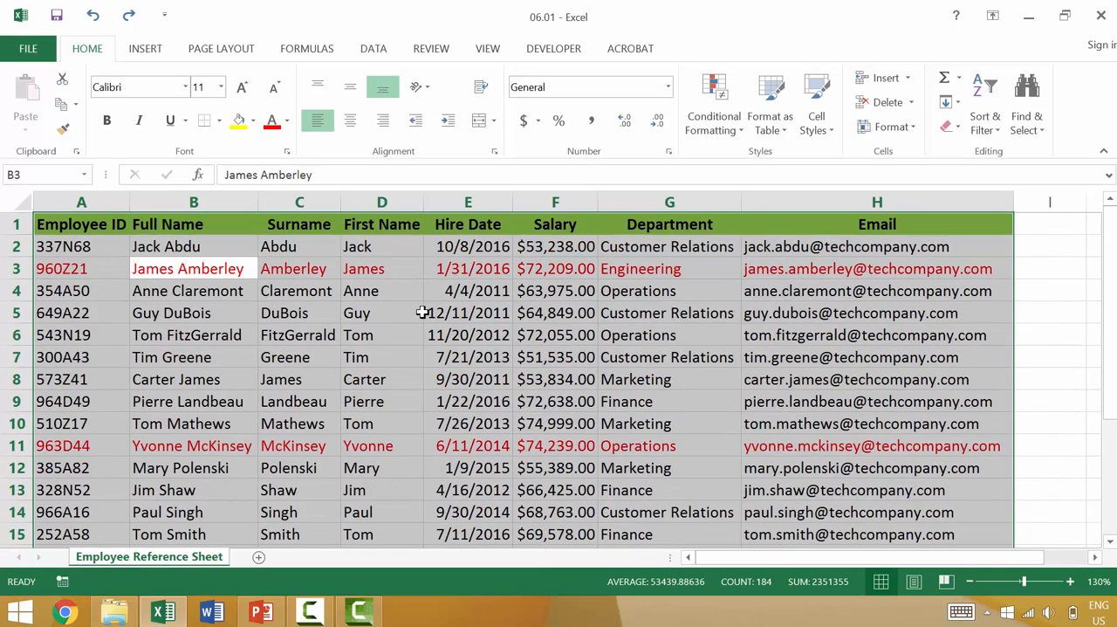
left_click(307, 295)
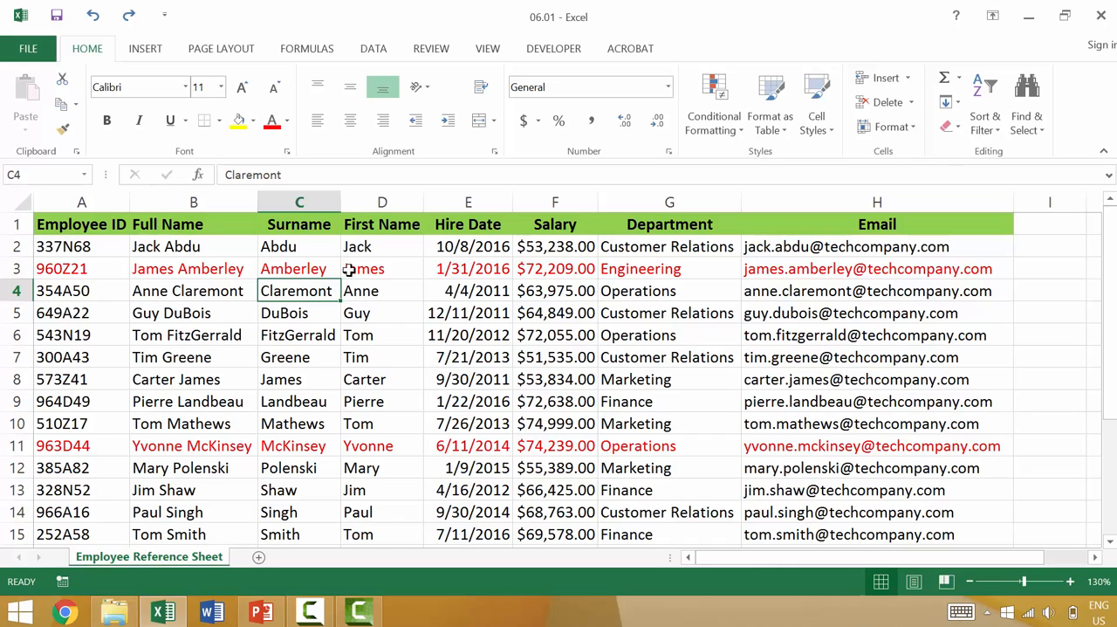
left_click(547, 258)
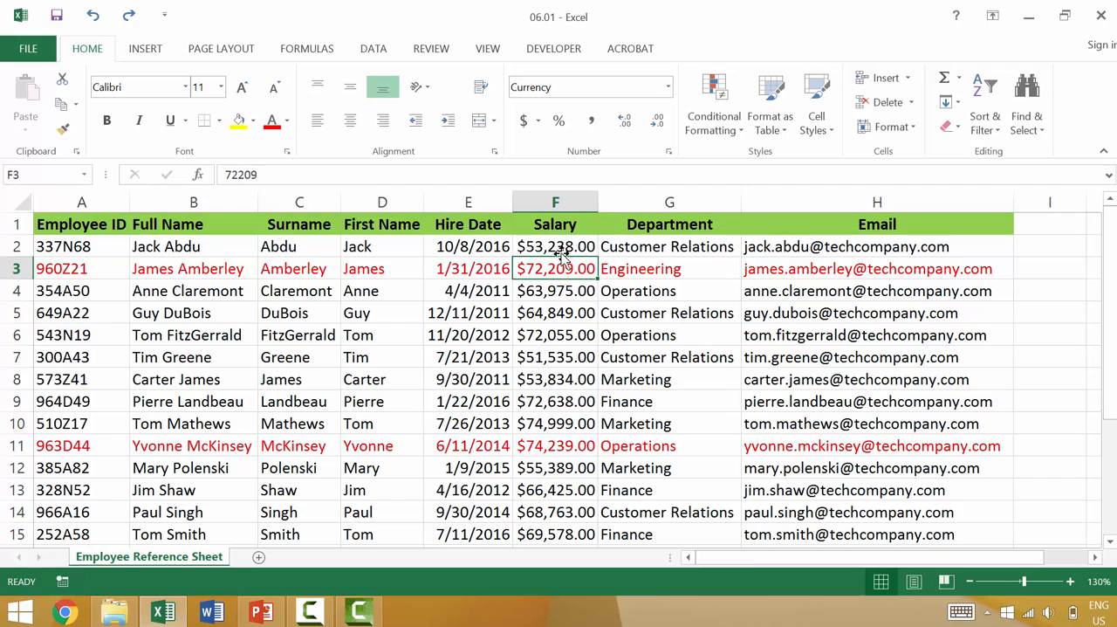
left_click(291, 269)
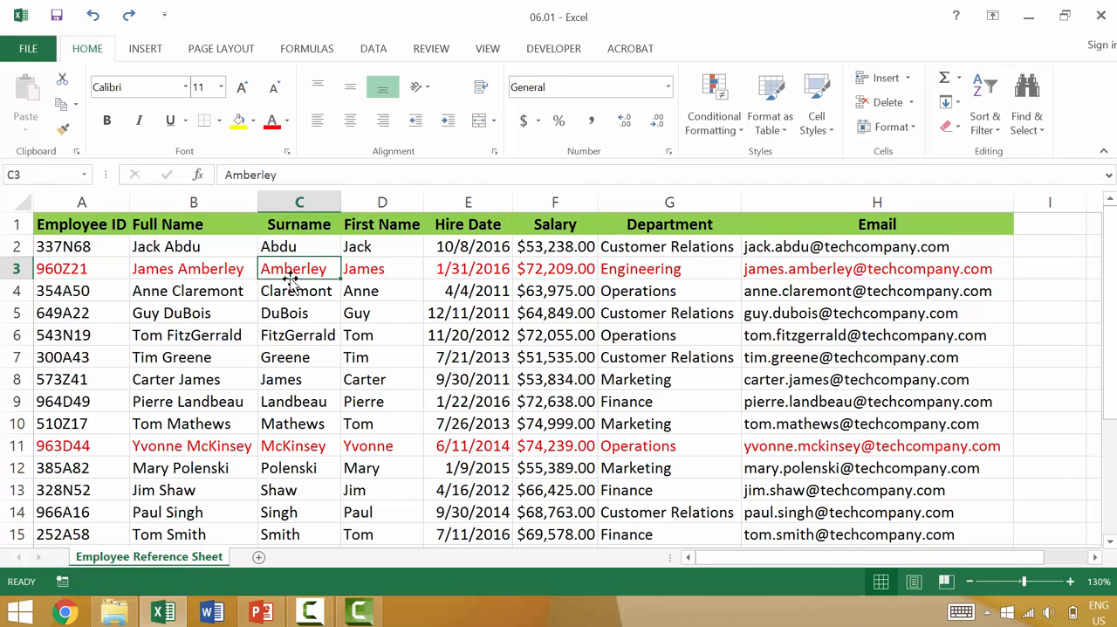
- Sort the employee table by Salary from largest to smallest and check the rows at the end of the list
left_click(555, 284)
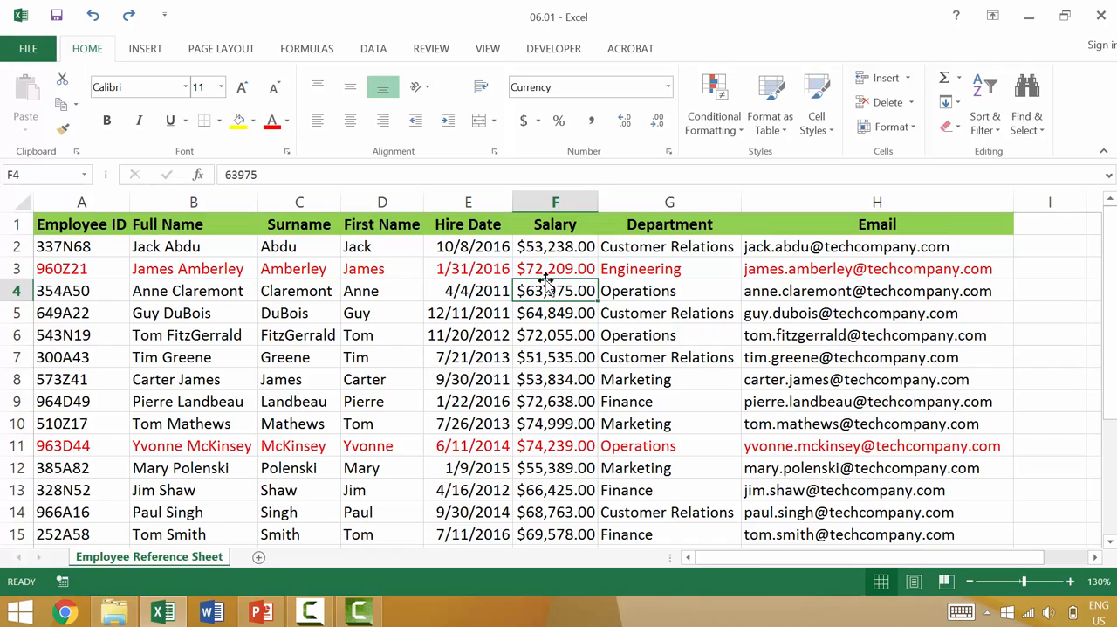
left_click(547, 272)
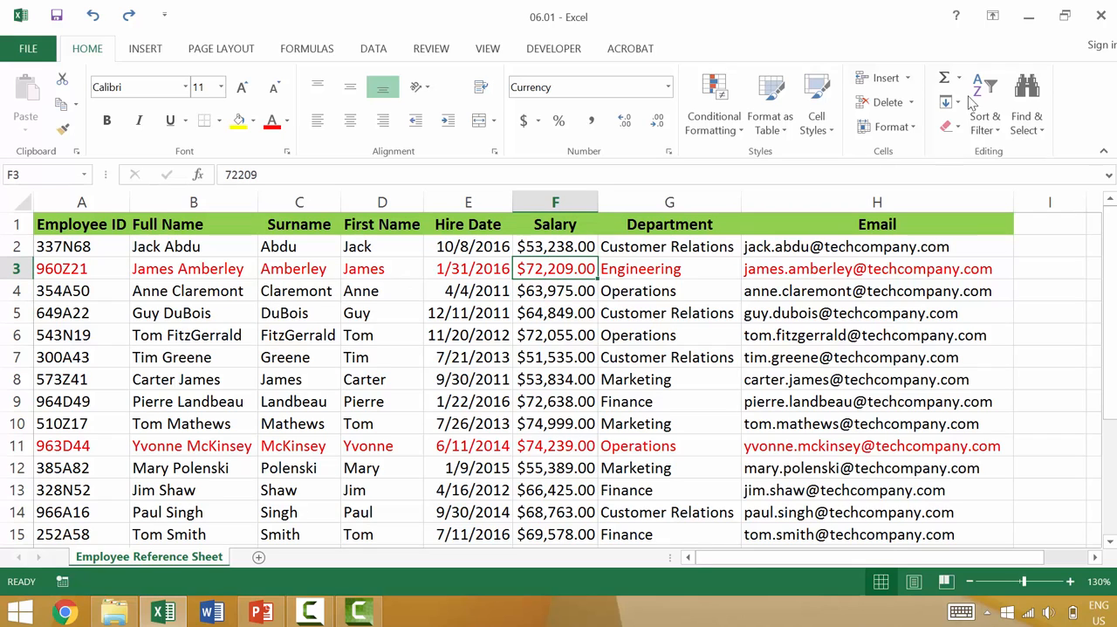
left_click(984, 122)
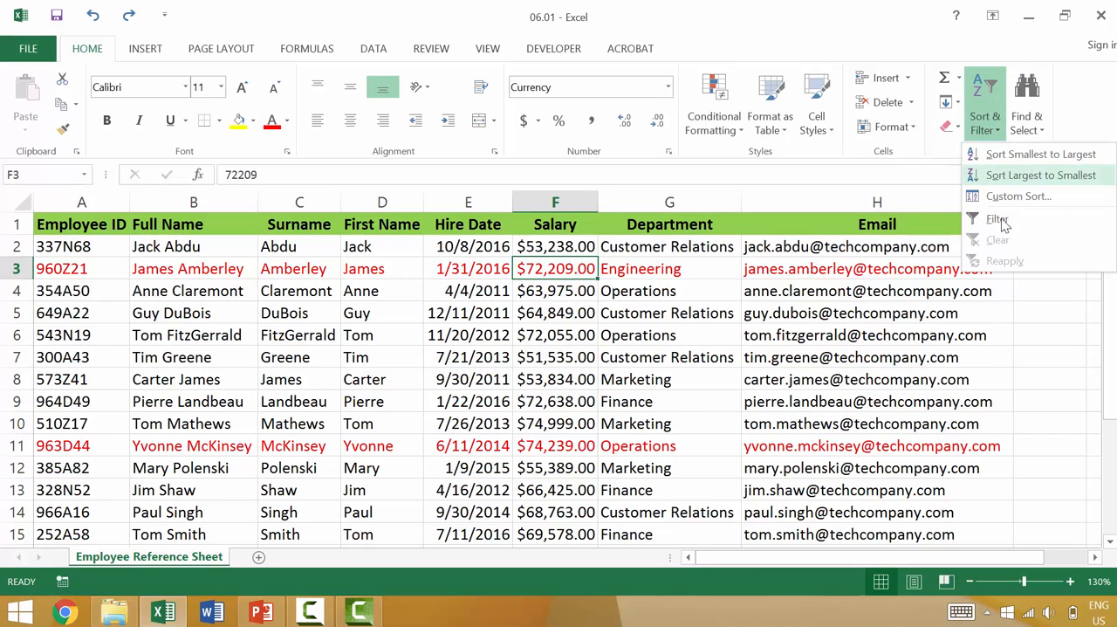
left_click(1021, 179)
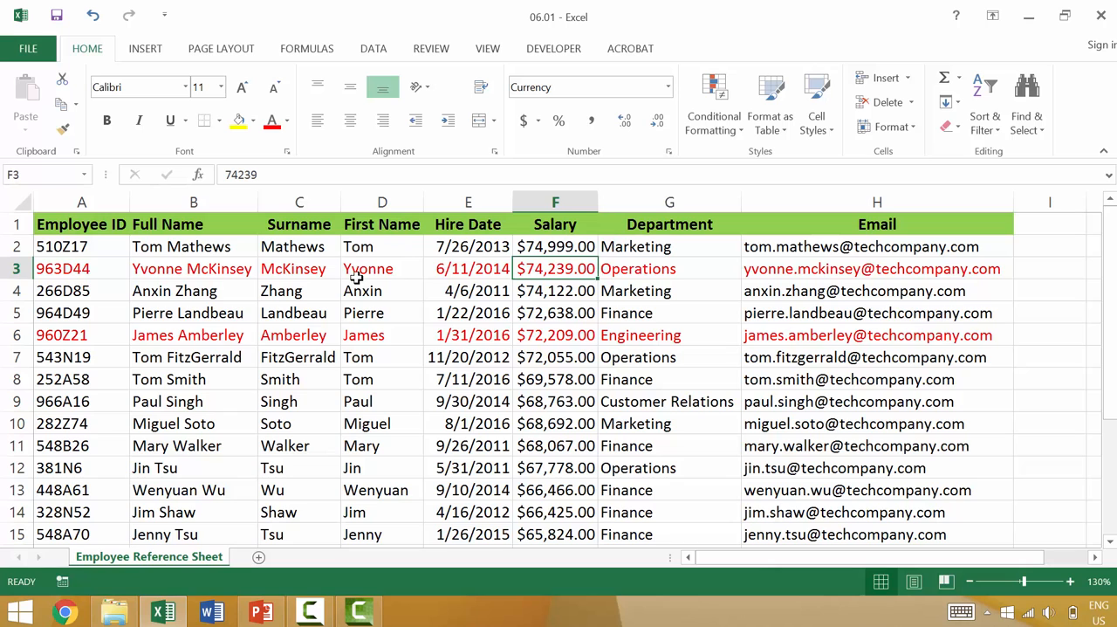
scroll(511, 295, "down", 5)
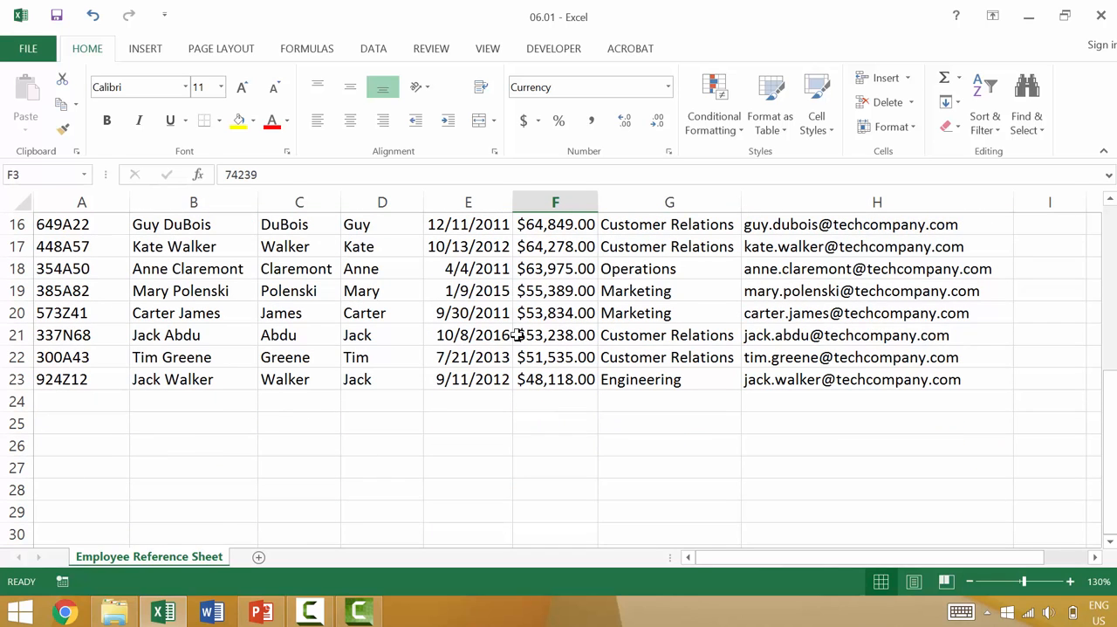
left_click(180, 381)
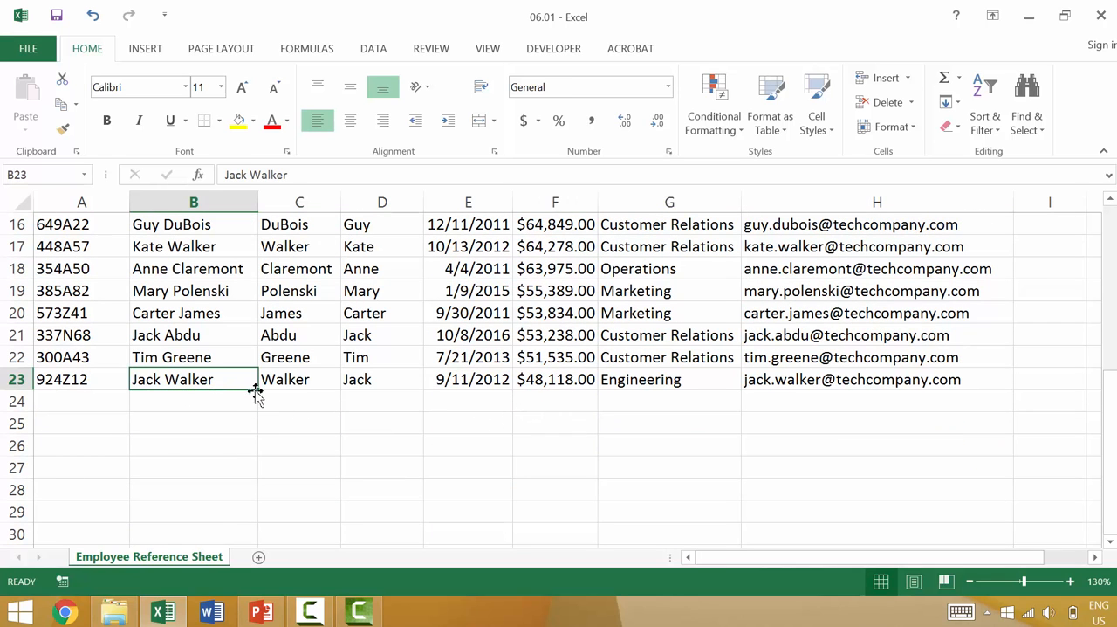
scroll(314, 399, "up", 5)
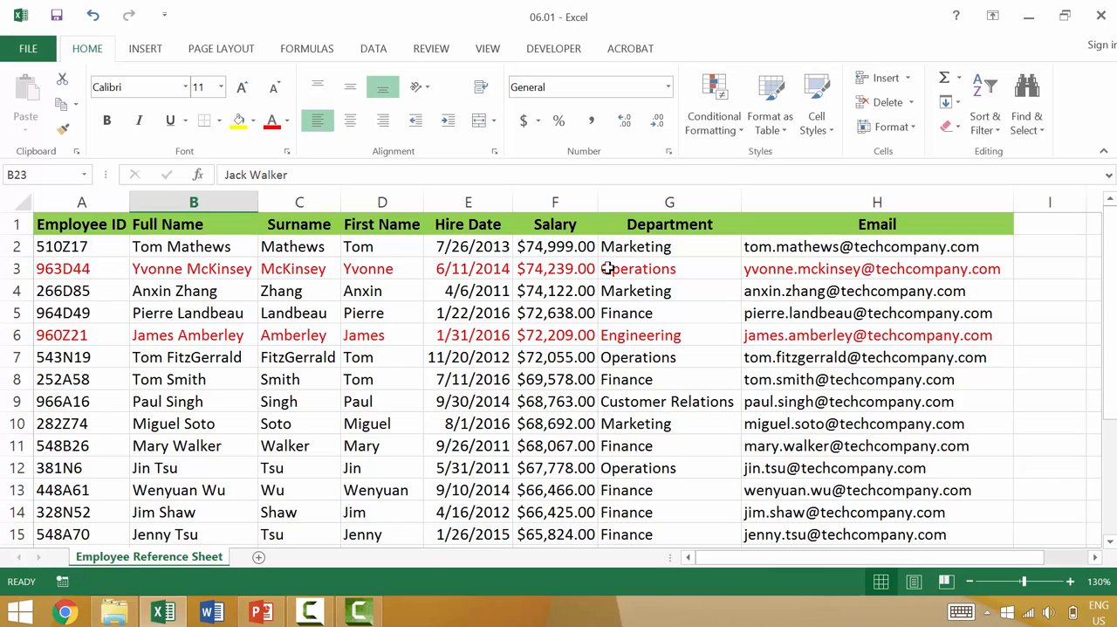
- Sort the employee table by Department from A to Z and check the salaries within the first department
left_click(644, 268)
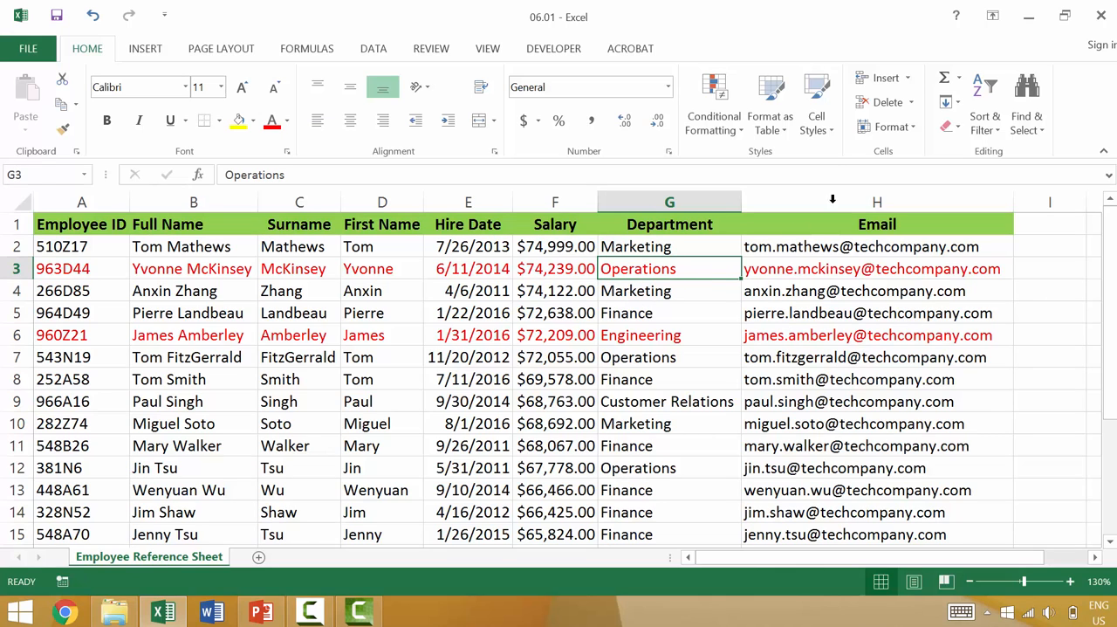
left_click(984, 122)
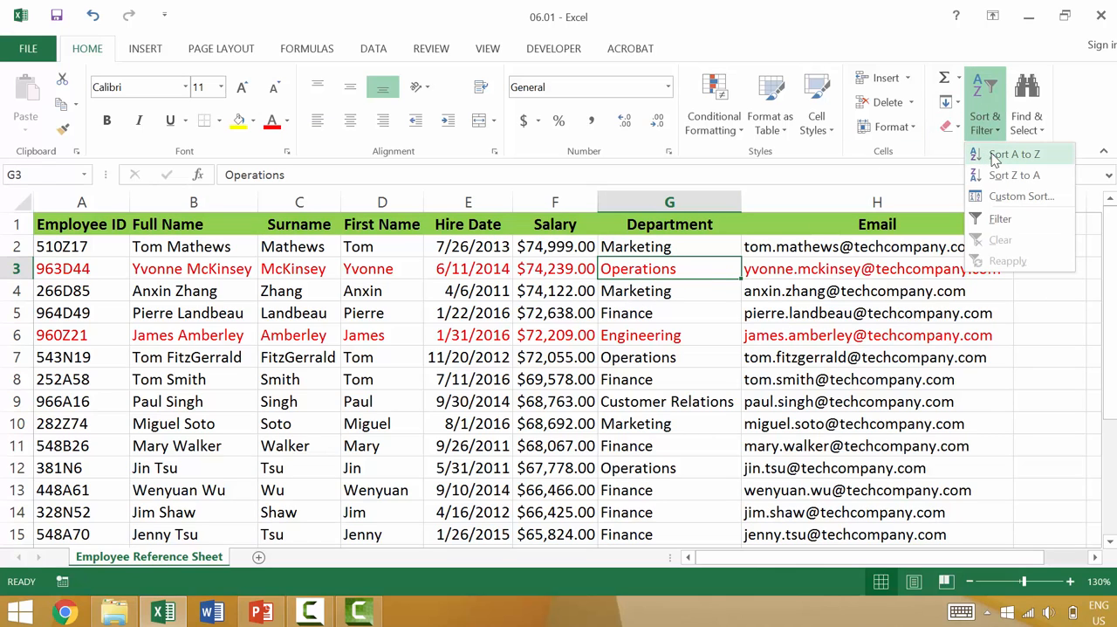
left_click(1012, 155)
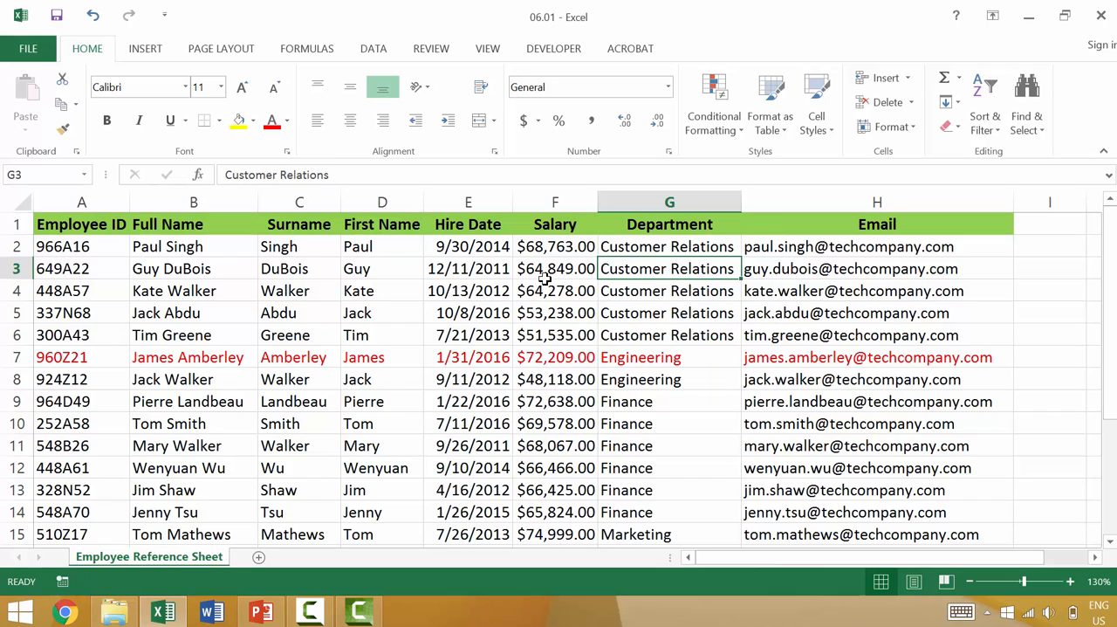
left_click(549, 252)
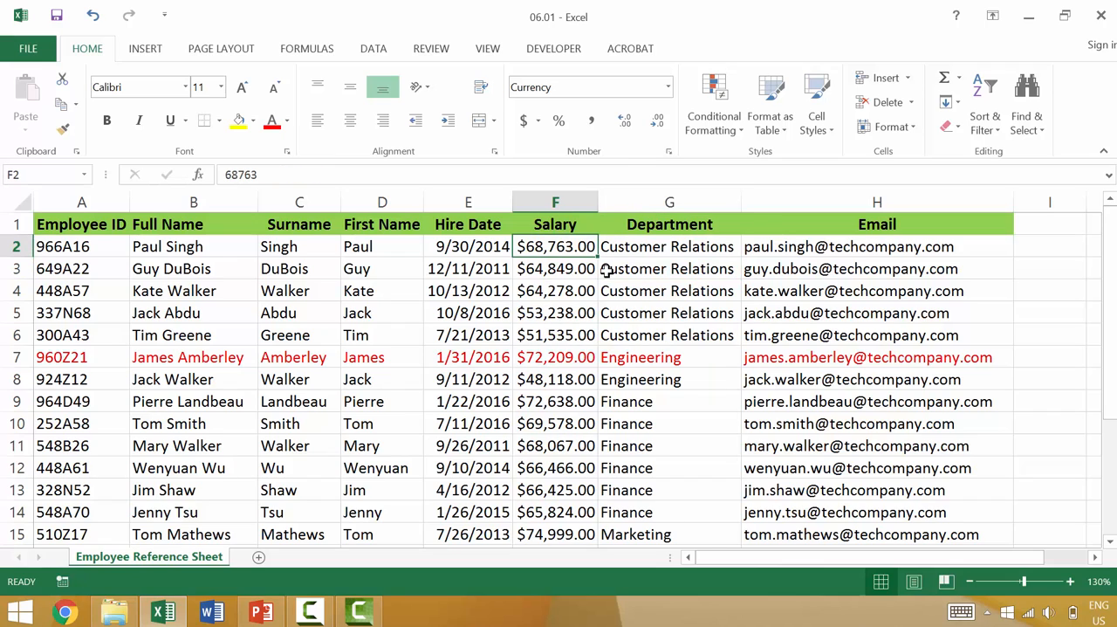
left_click(651, 275)
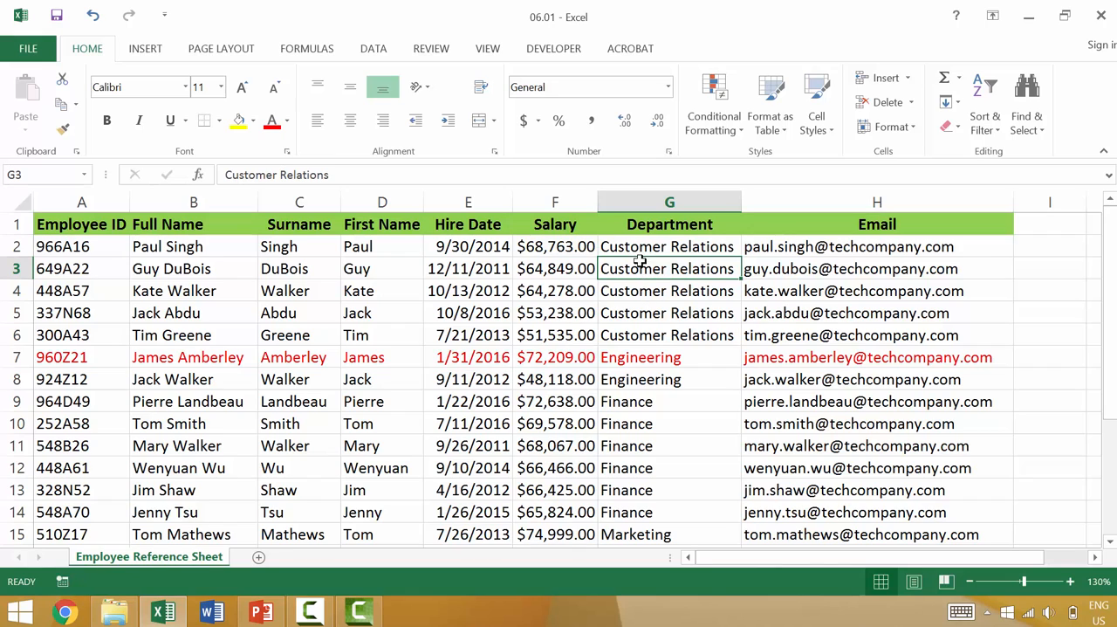
left_click(545, 272)
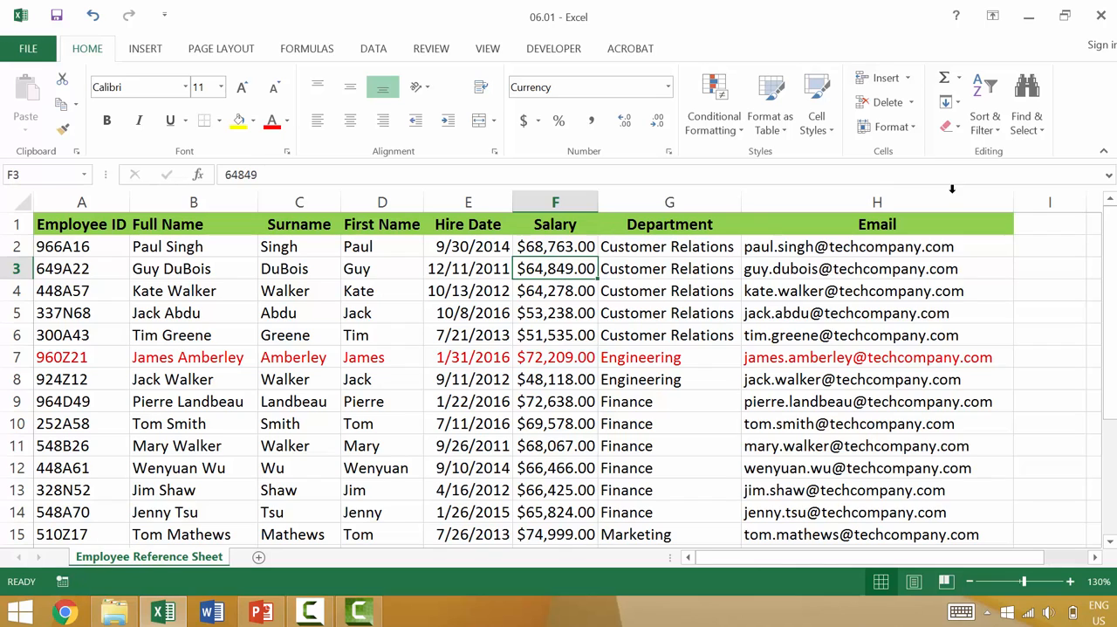
- Apply a custom sort by Department from A to Z with a second level by Salary from smallest to largest
left_click(703, 291)
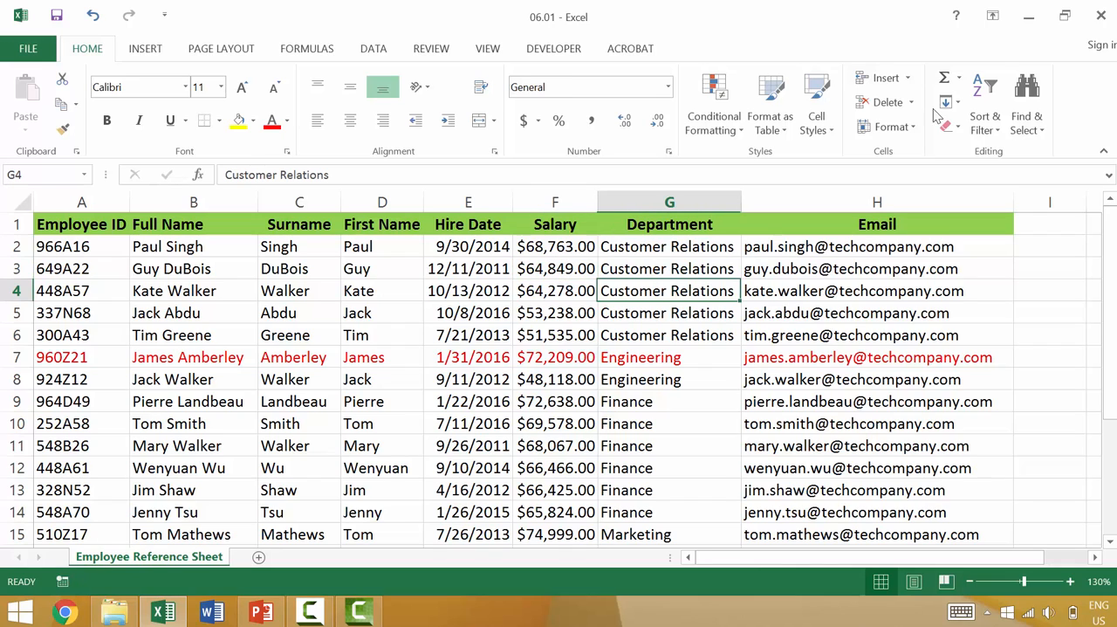
left_click(982, 122)
left_click(970, 202)
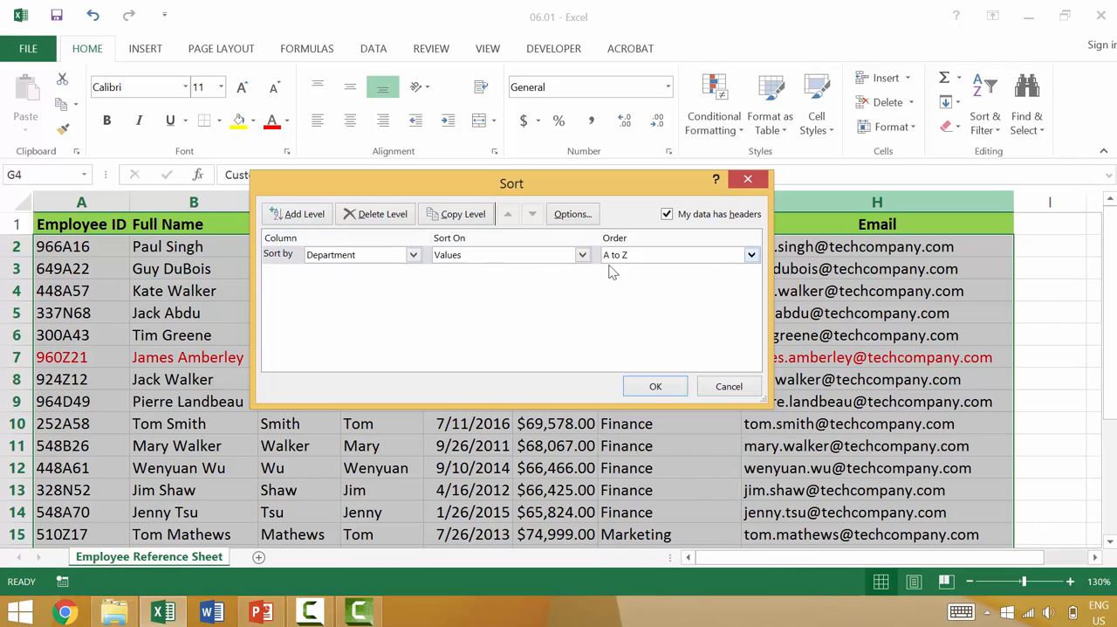
left_click(305, 216)
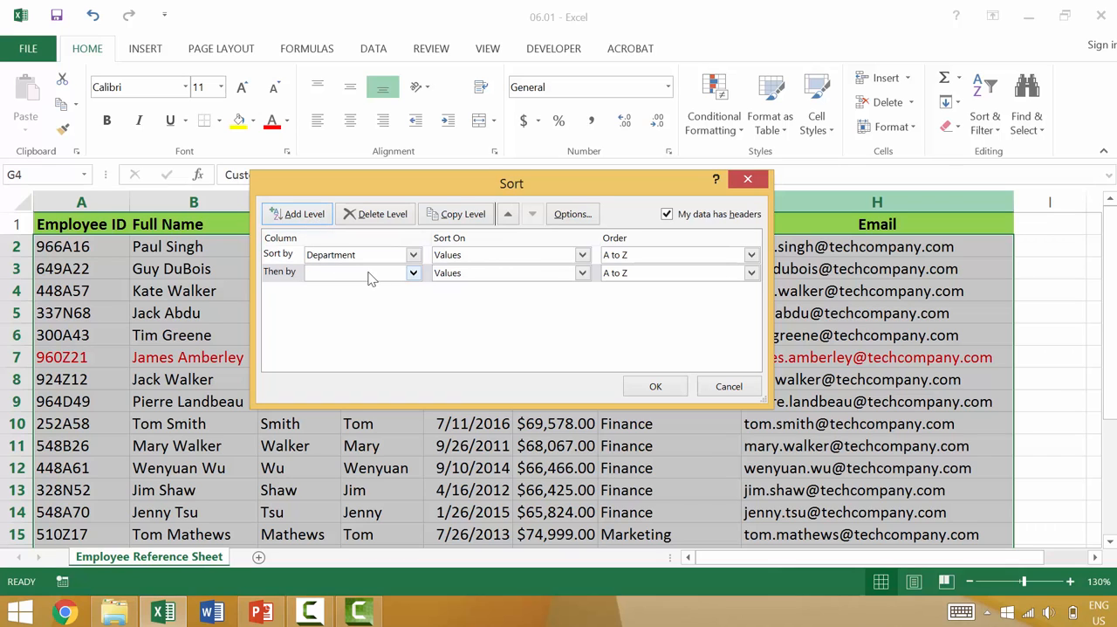
left_click_drag(416, 191, 549, 324)
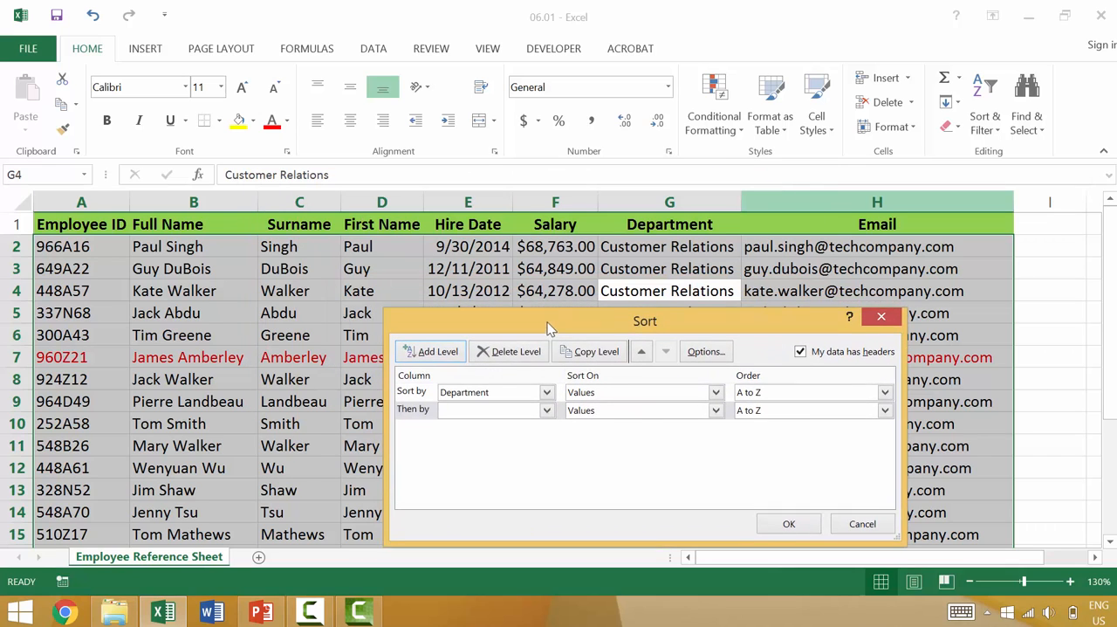
left_click(548, 407)
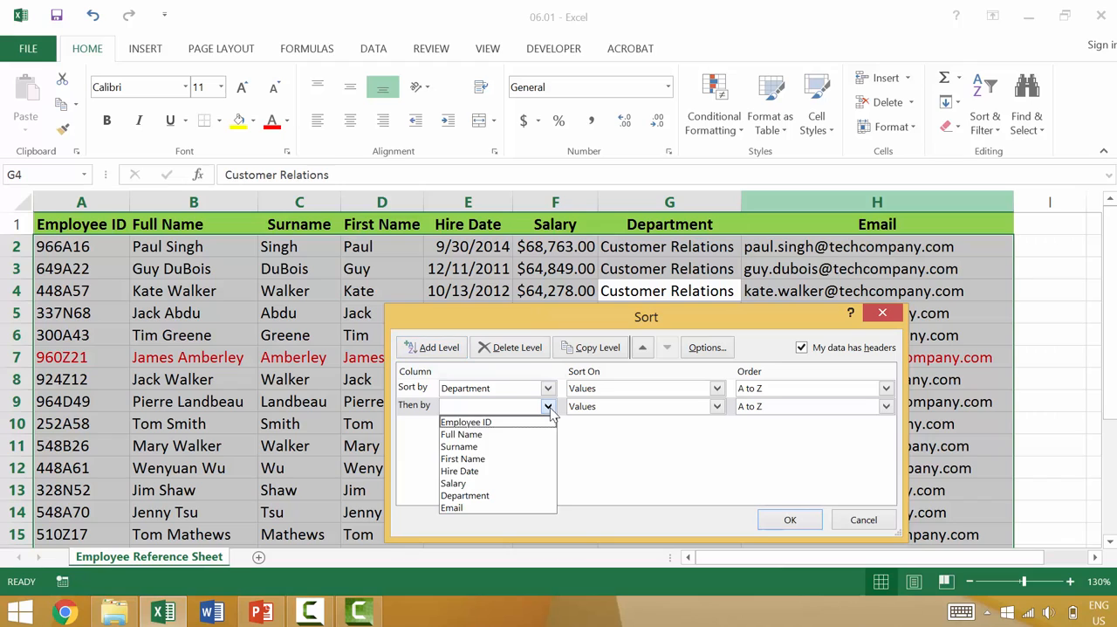
left_click(508, 483)
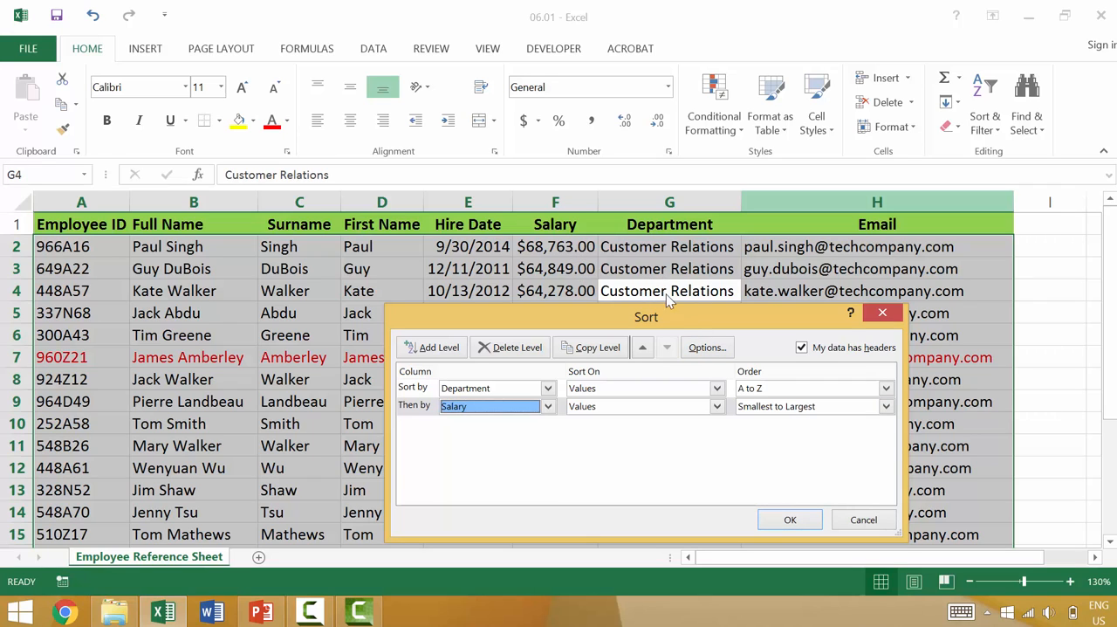
left_click_drag(668, 321, 349, 232)
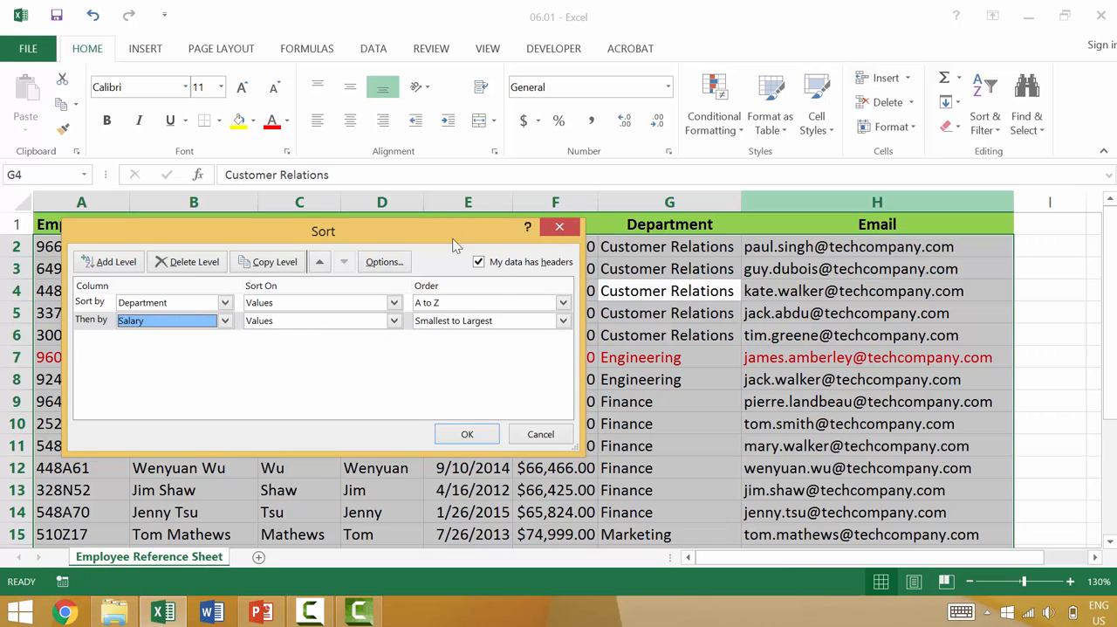
left_click_drag(560, 245, 483, 250)
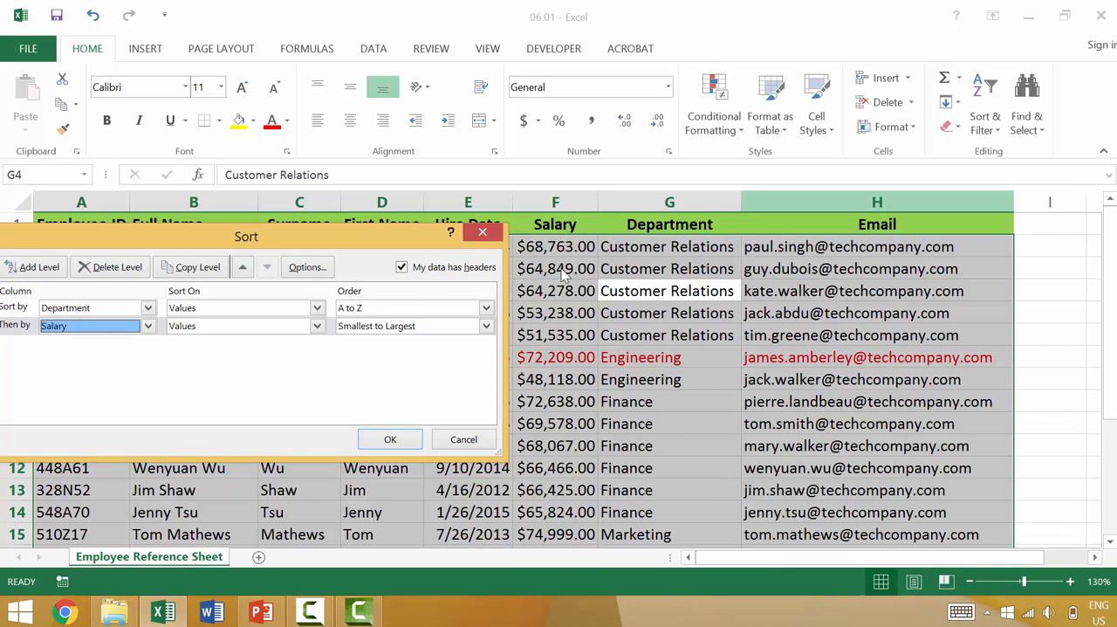
left_click(390, 439)
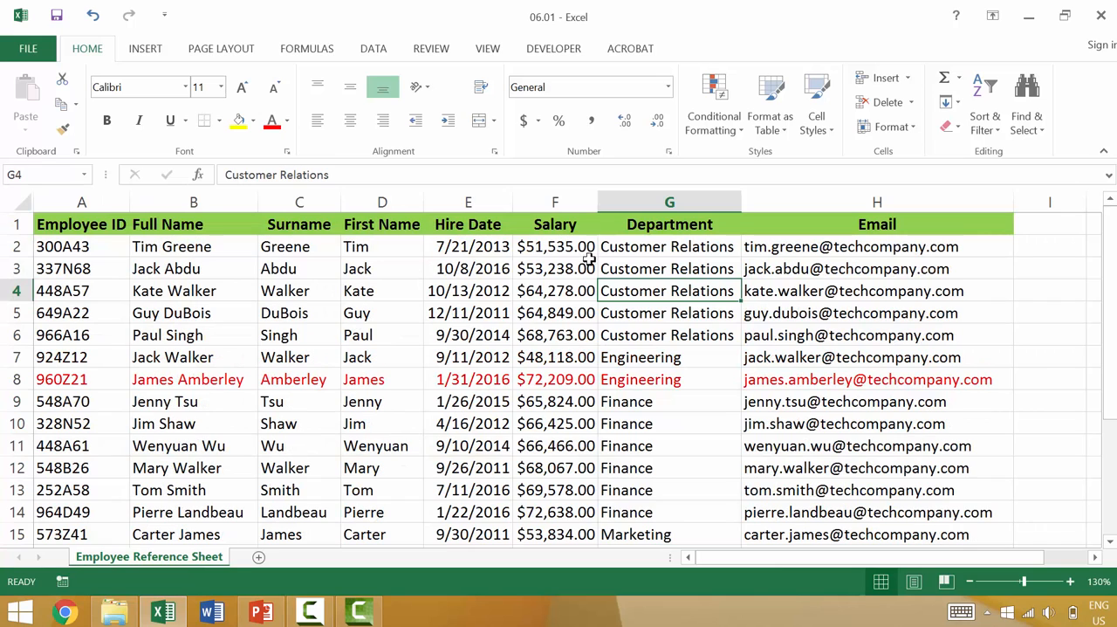
- Examine the grouping in the Department column and the order of salaries within each department
left_click(677, 203)
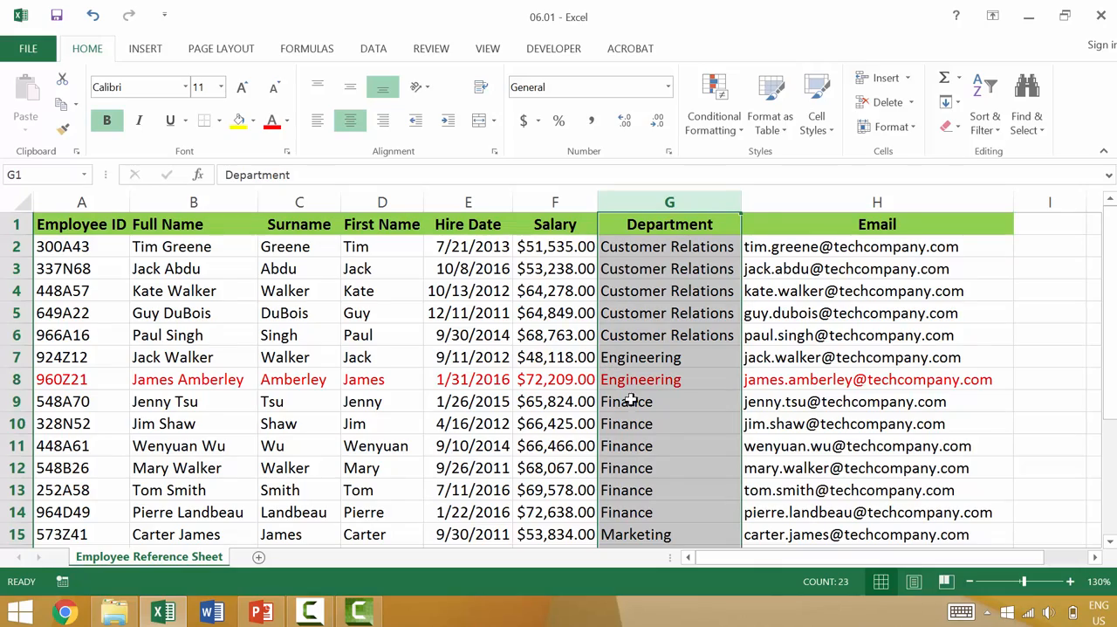
scroll(643, 399, "down", 1)
scroll(644, 399, "down", 2)
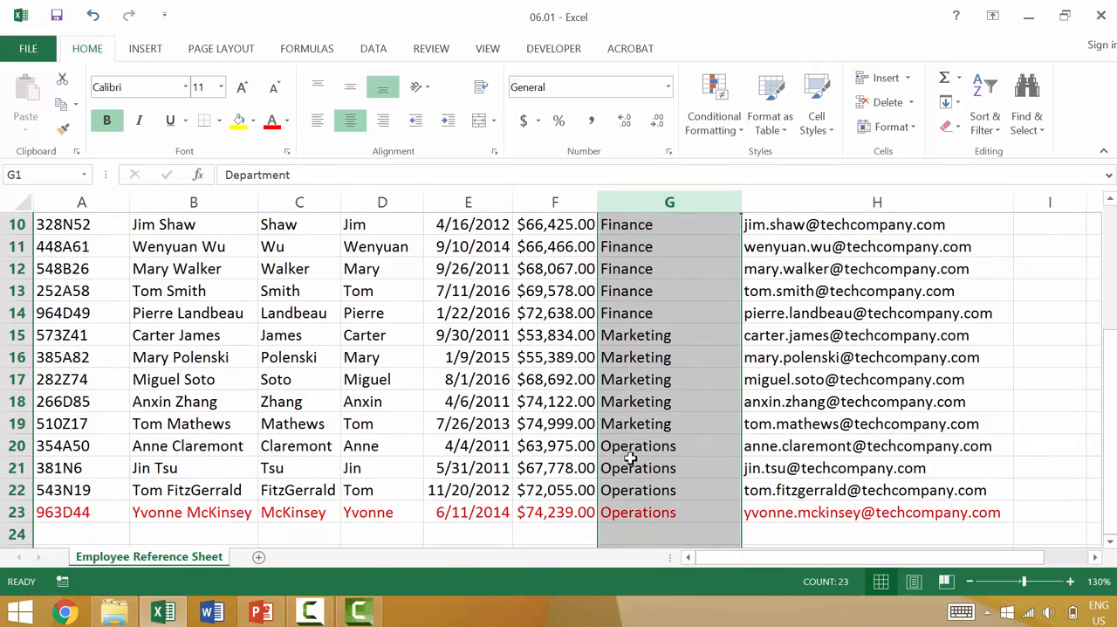
scroll(631, 458, "up", 3)
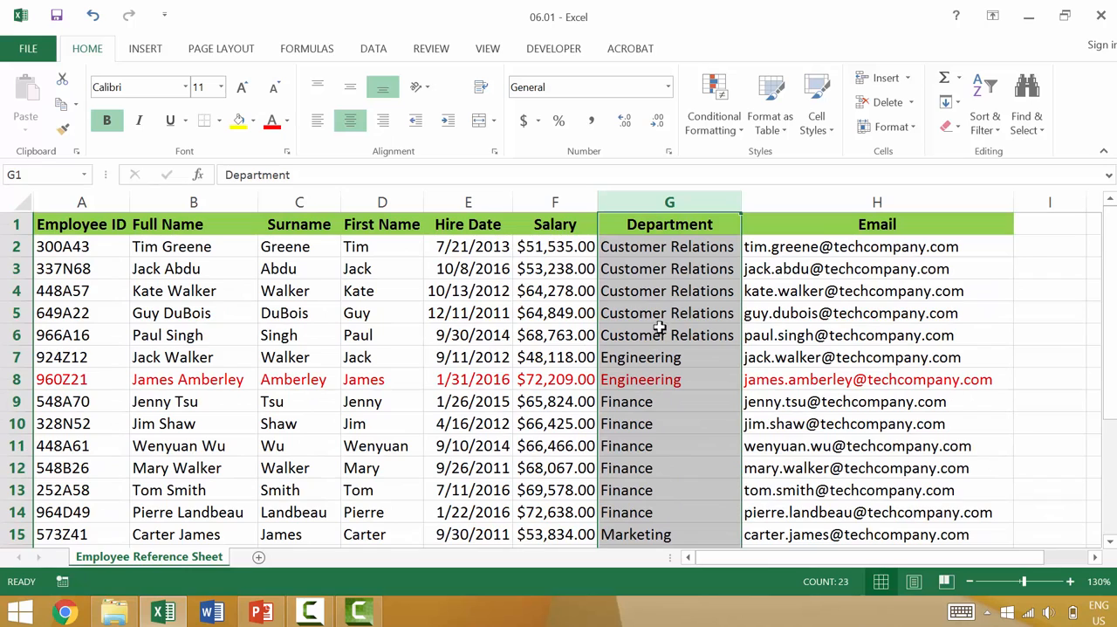
left_click(559, 247)
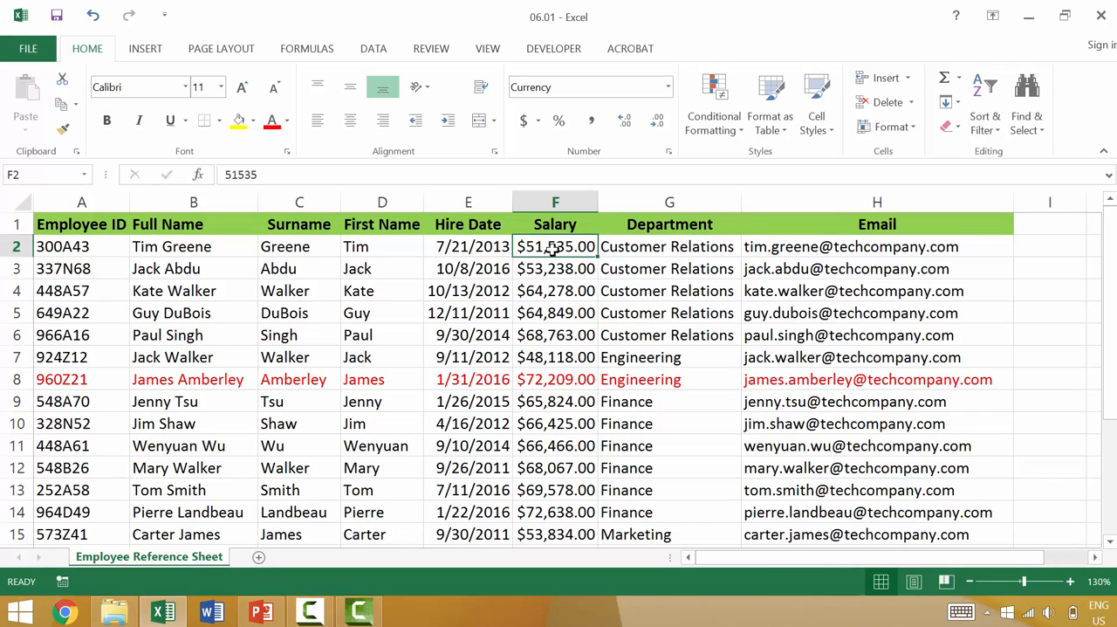
left_click(547, 336)
left_click(545, 358)
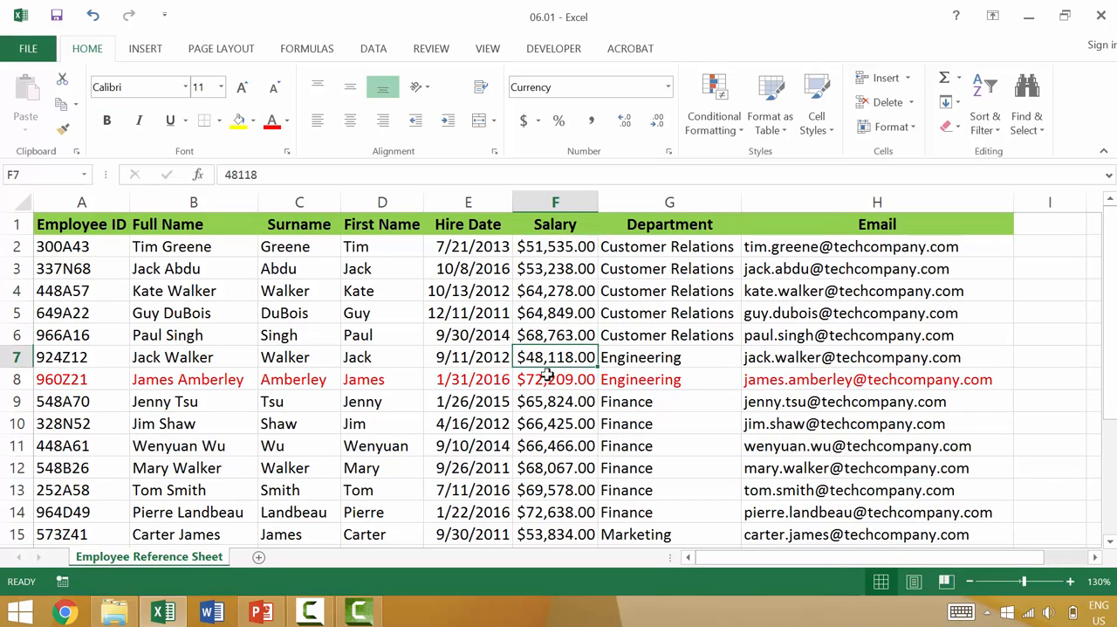
left_click(550, 381)
scroll(550, 411, "down", 1)
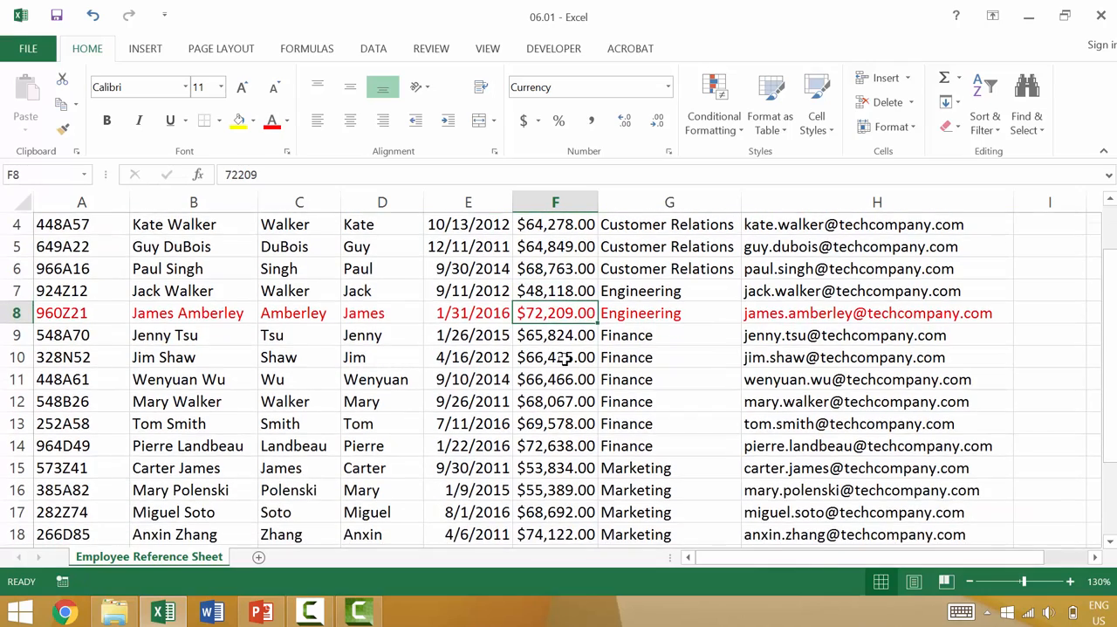
scroll(566, 359, "up", 1)
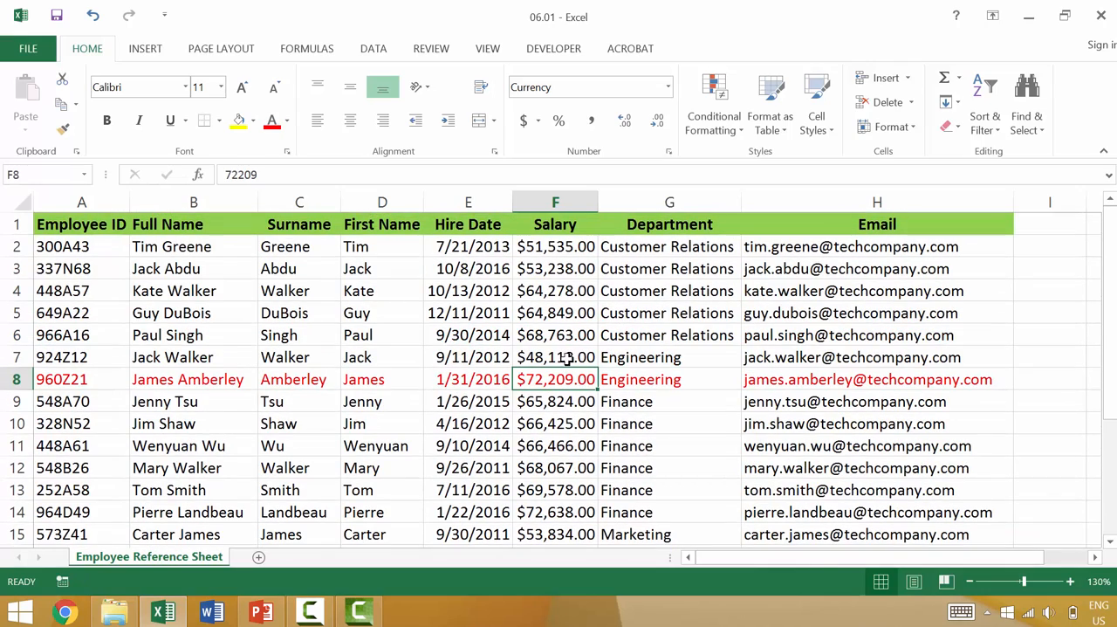
scroll(575, 348, "down", 1)
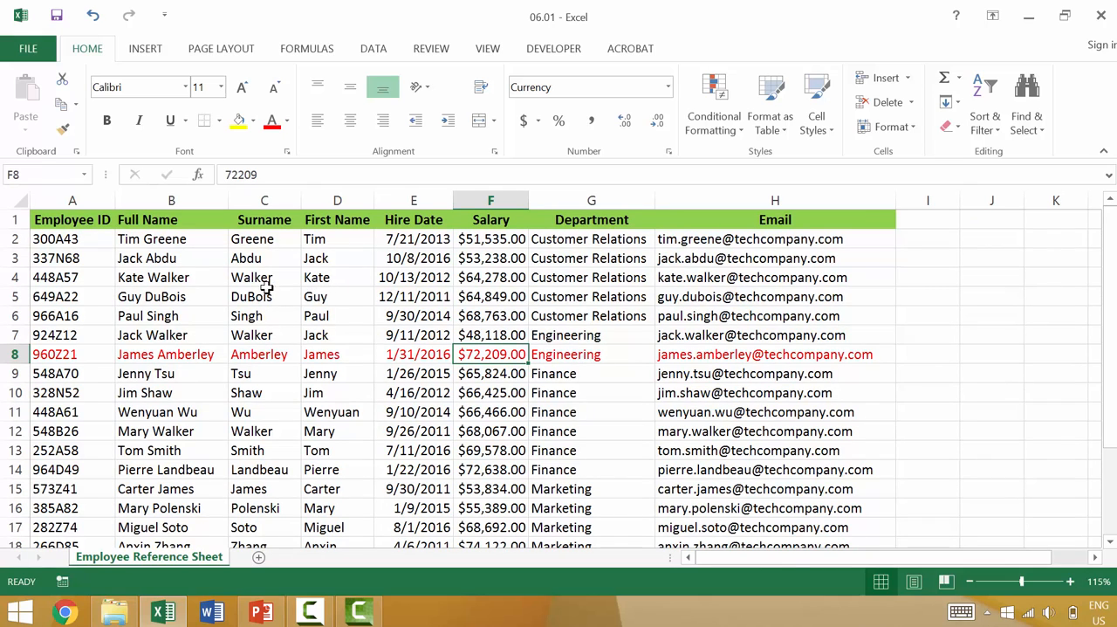
- Sort the employee table by Surname from A to Z
left_click(252, 259)
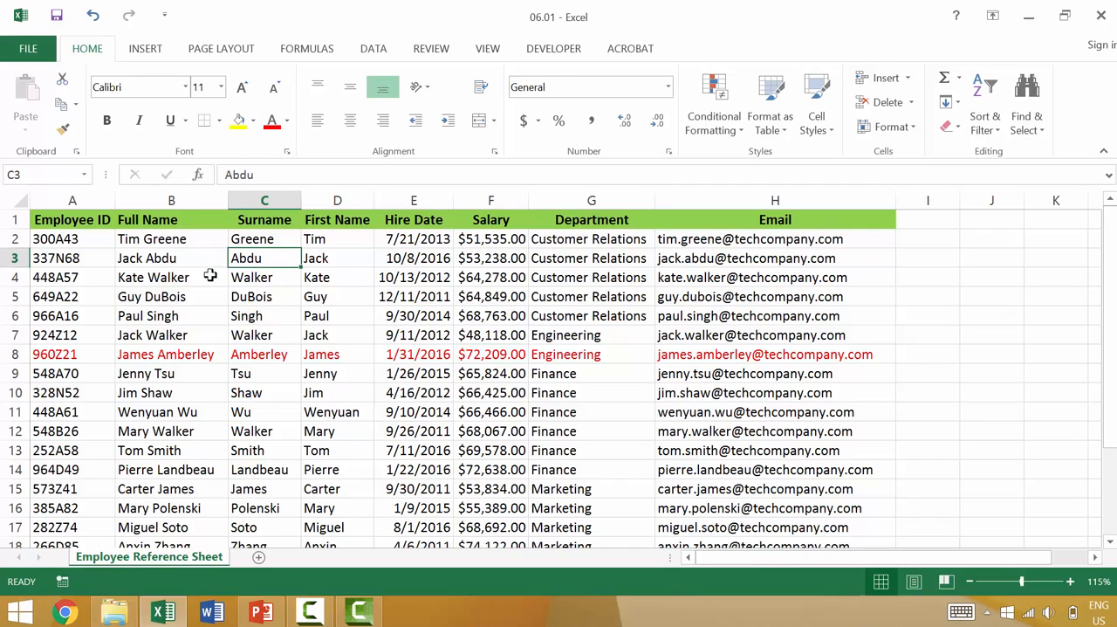
left_click(993, 129)
left_click(998, 153)
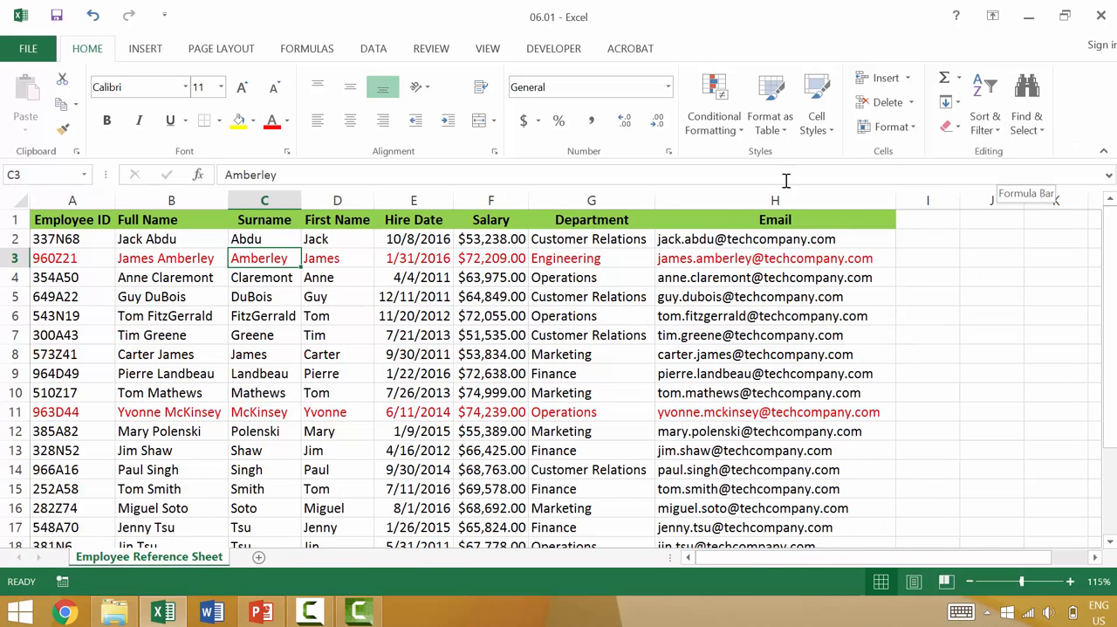
- Sort the employee table by Department from Z to A
left_click(556, 292)
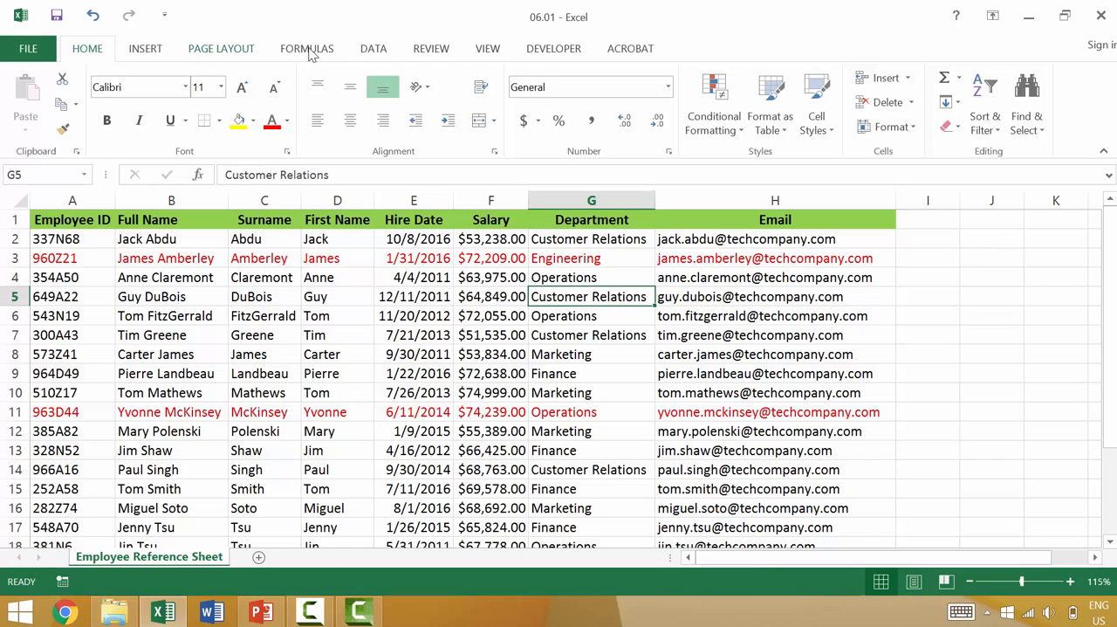
left_click(370, 50)
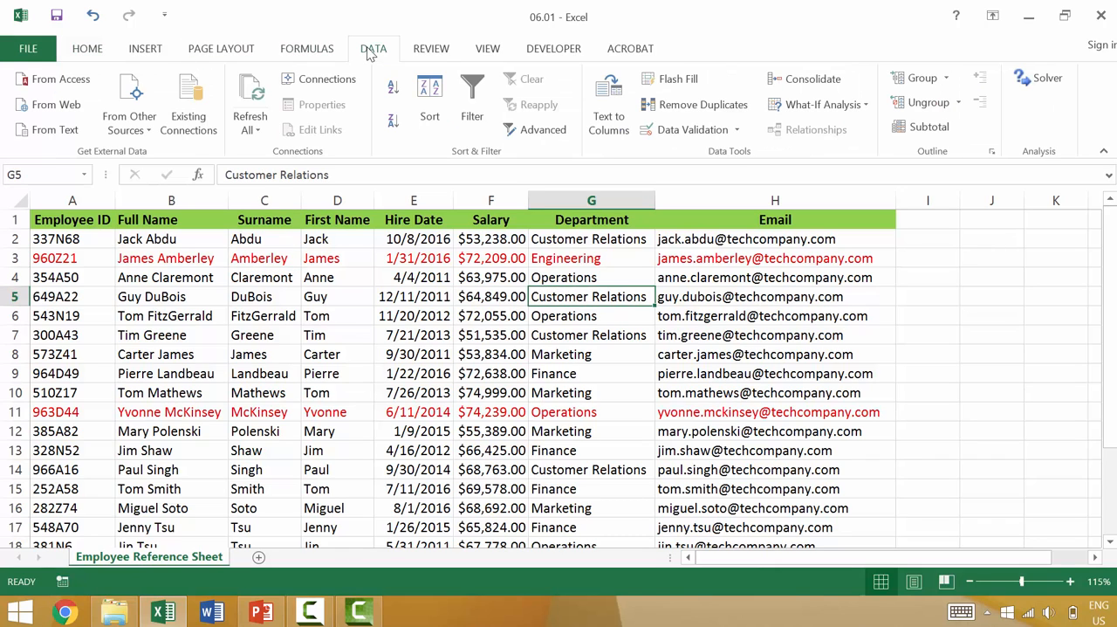
left_click(393, 120)
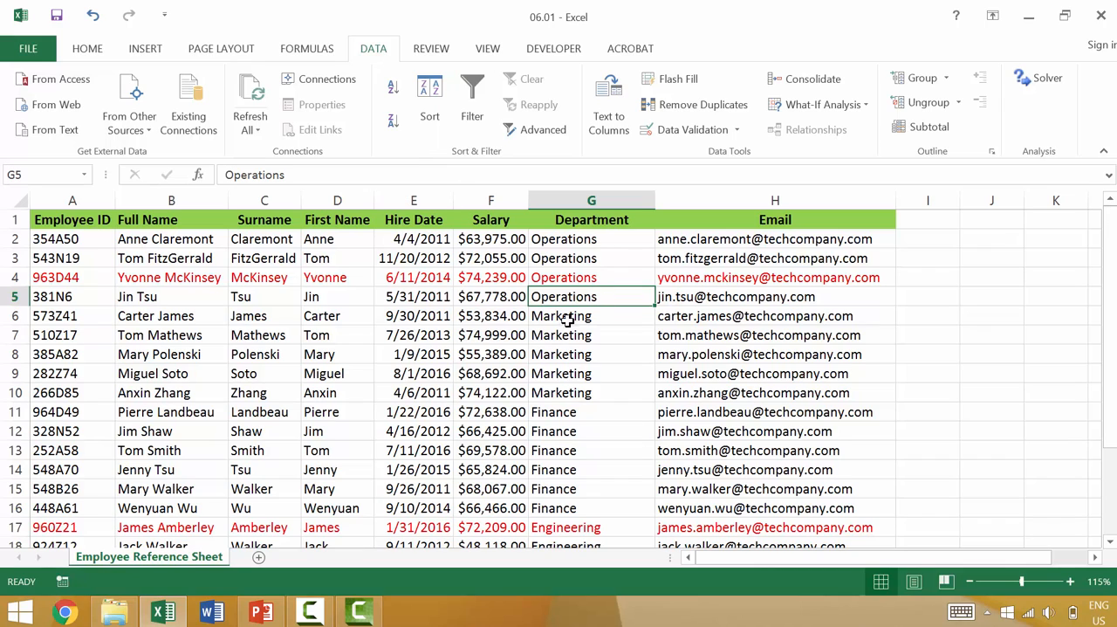
- Sort the employee table by Hire Date from oldest to newest
left_click(425, 259)
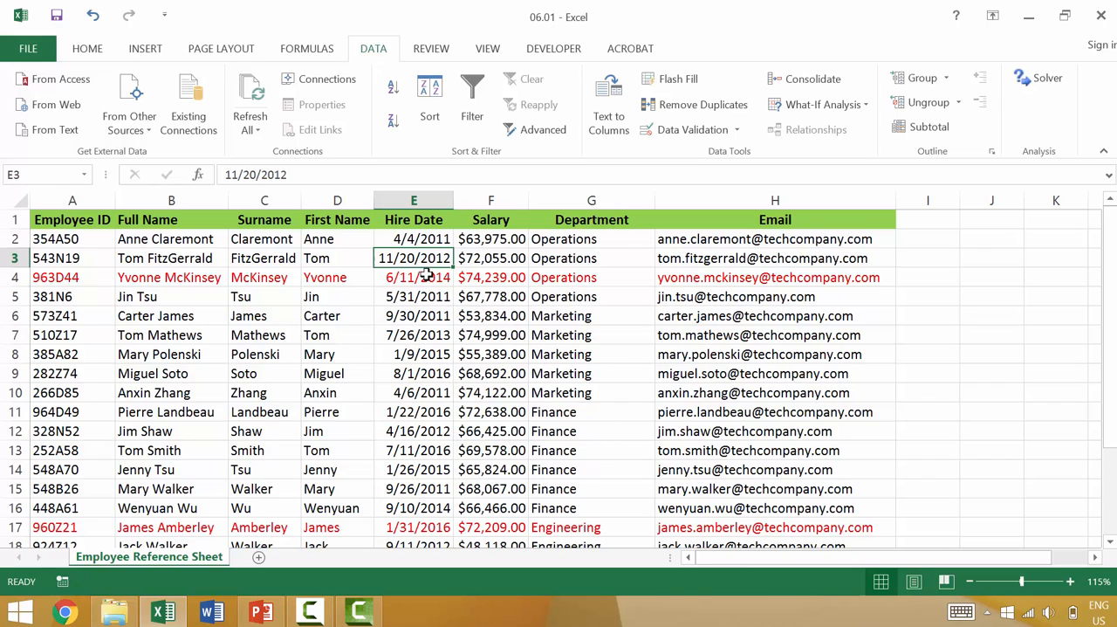
right_click(425, 257)
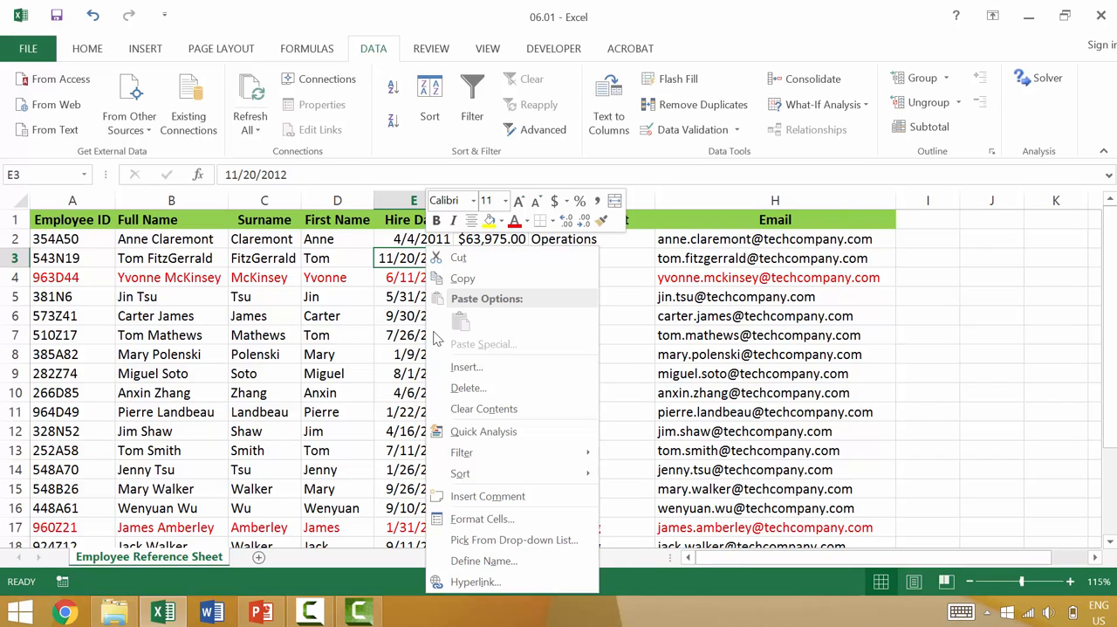
mouse_move(485, 478)
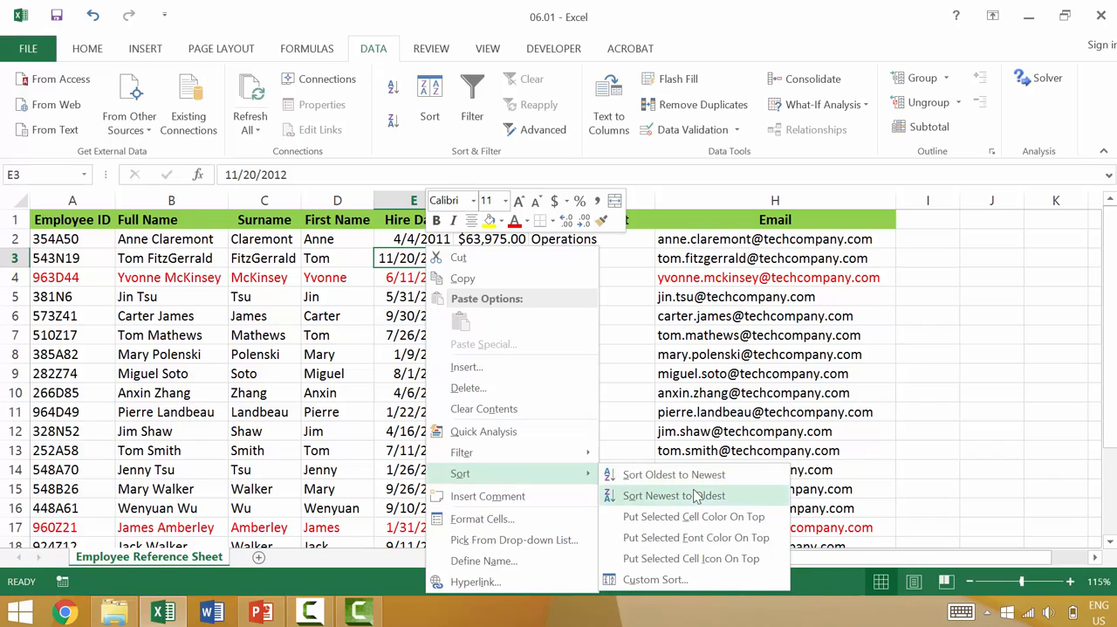
left_click(696, 474)
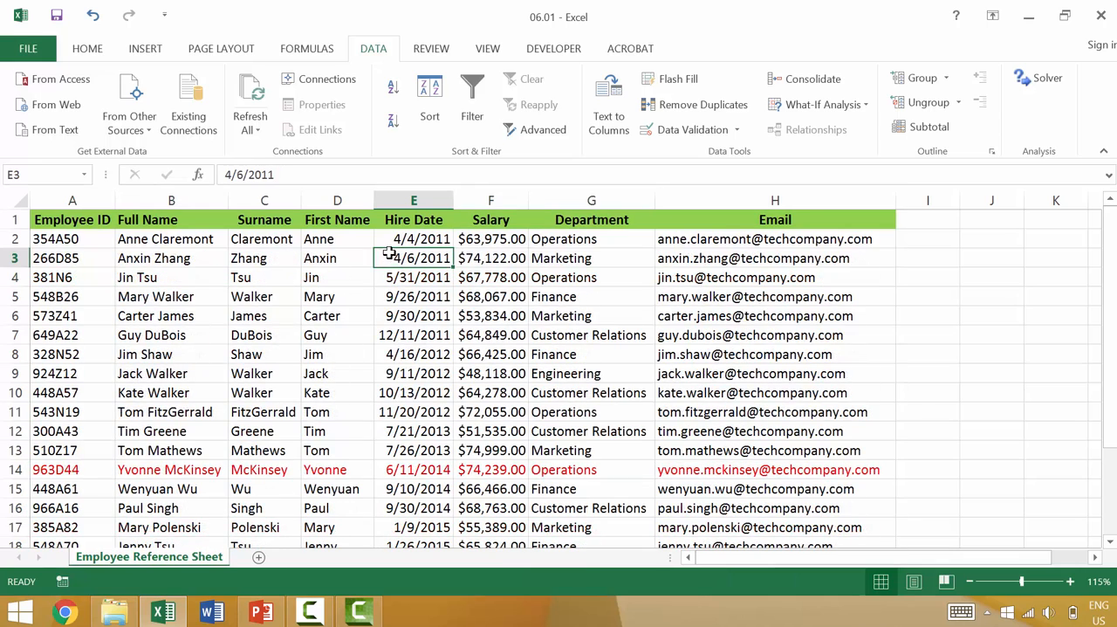
scroll(375, 318, "down", 3)
scroll(376, 318, "up", 3)
- Insert a blank column between the Hire Date and Salary columns
left_click(493, 202)
right_click(502, 206)
left_click(541, 332)
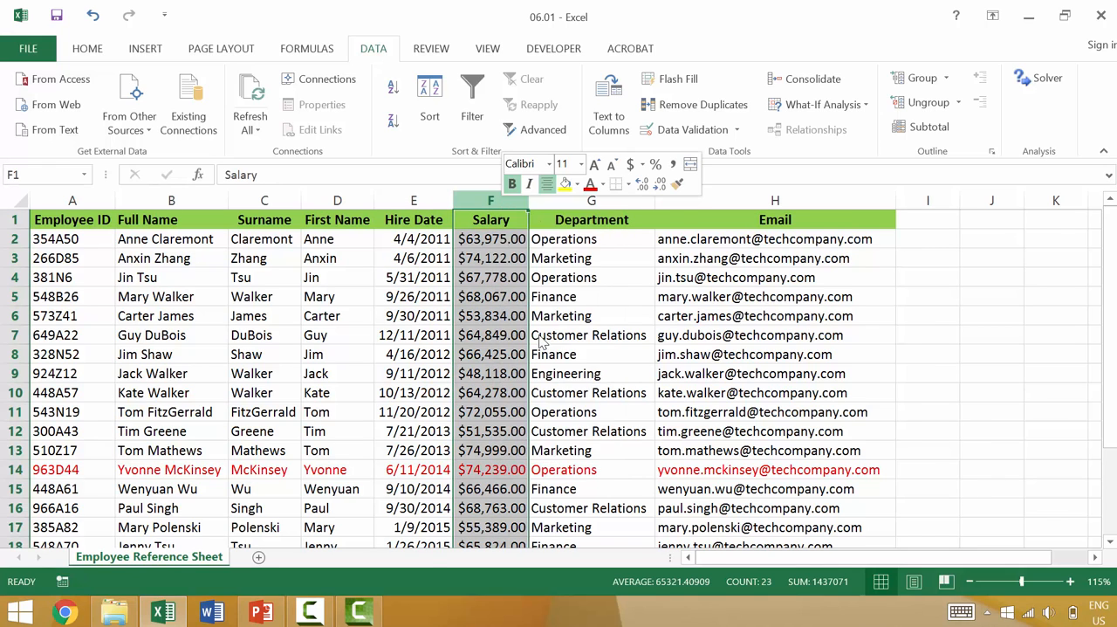
scroll(455, 329, "down", 3)
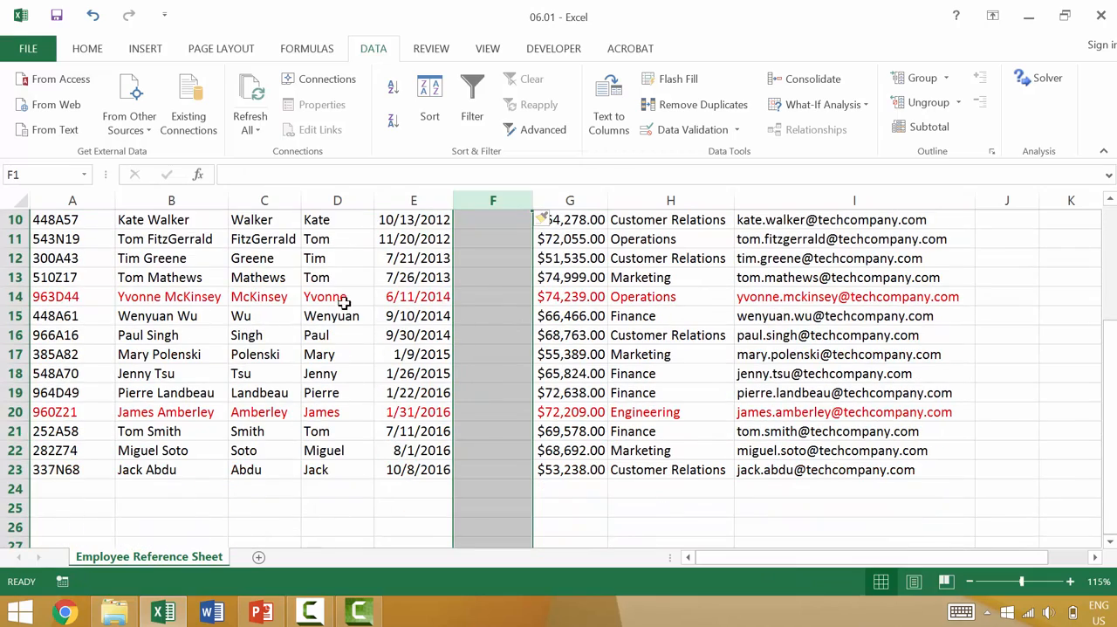
- Sort by First Name from Z to A with the blank column in place and compare the rows on both sides of it
left_click(362, 277)
scroll(374, 277, "up", 3)
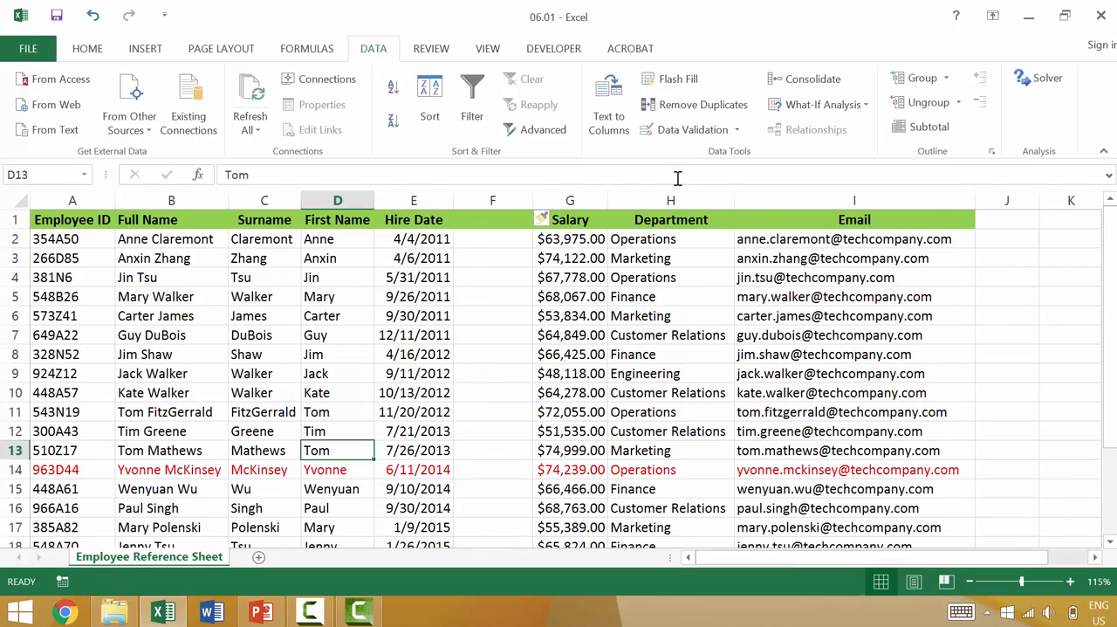
scroll(399, 281, "down", 1)
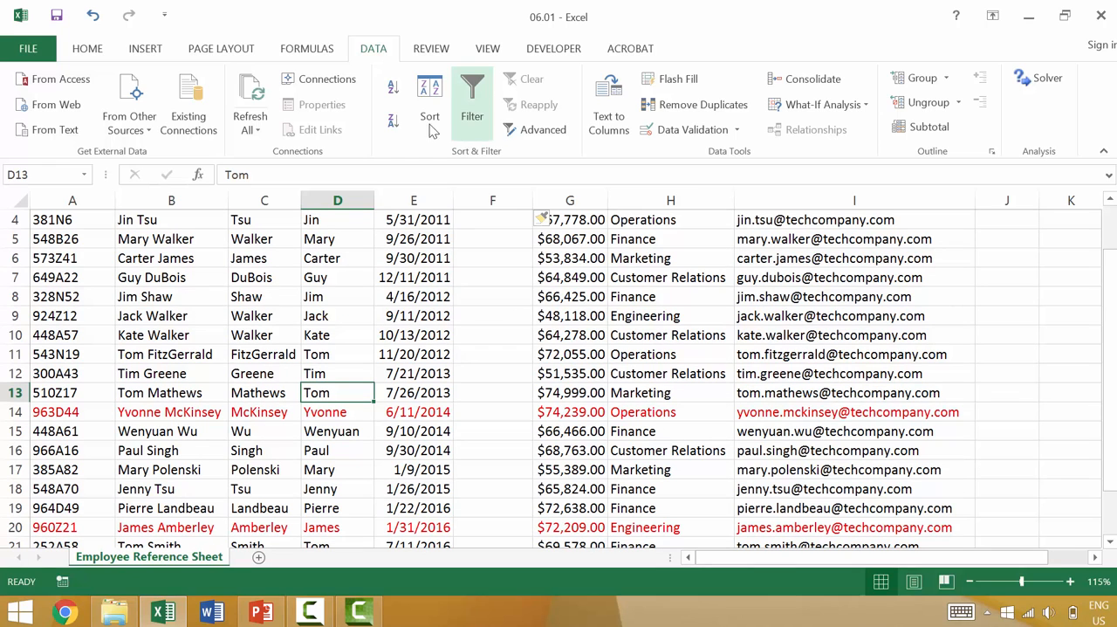
left_click(393, 120)
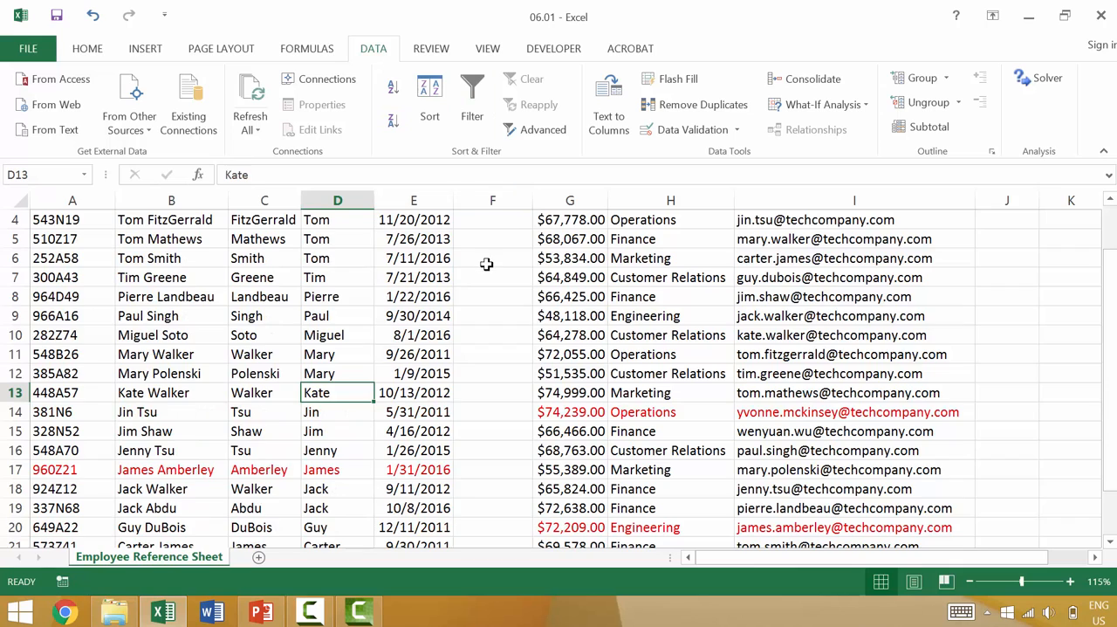
scroll(489, 248, "up", 1)
scroll(461, 301, "down", 2)
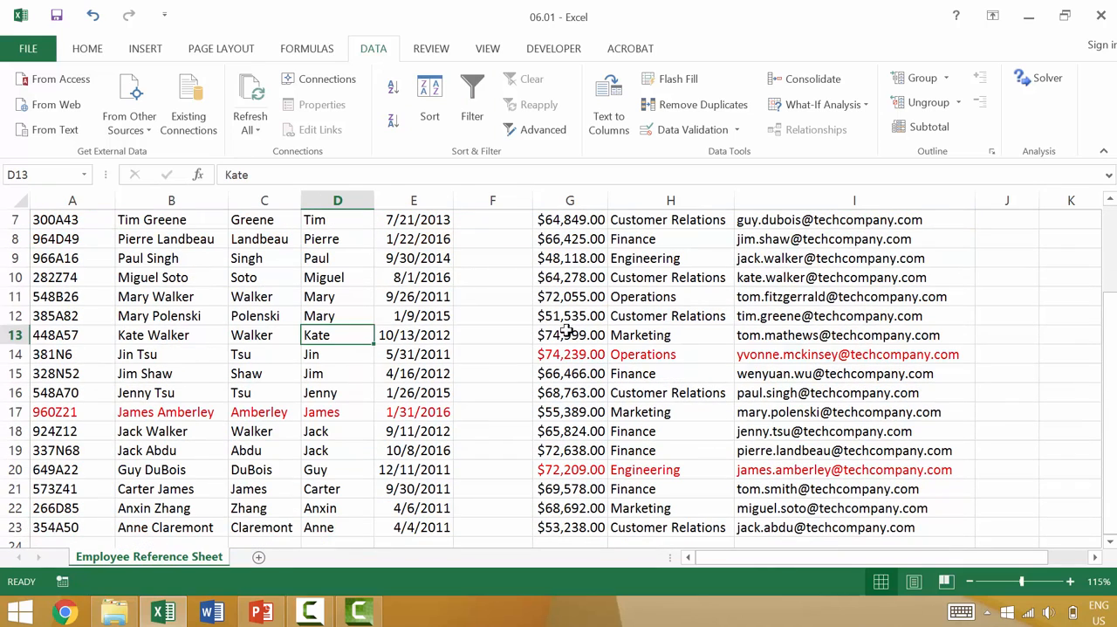
left_click(646, 350)
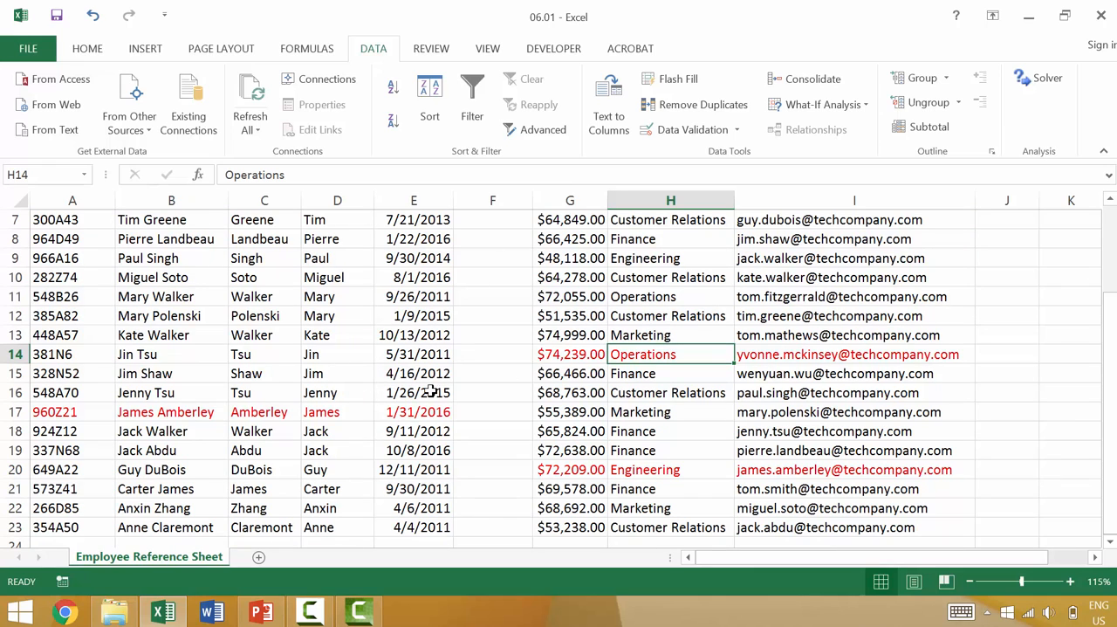
- Undo the First Name sort and the blank column insertion
key("ctrl+z")
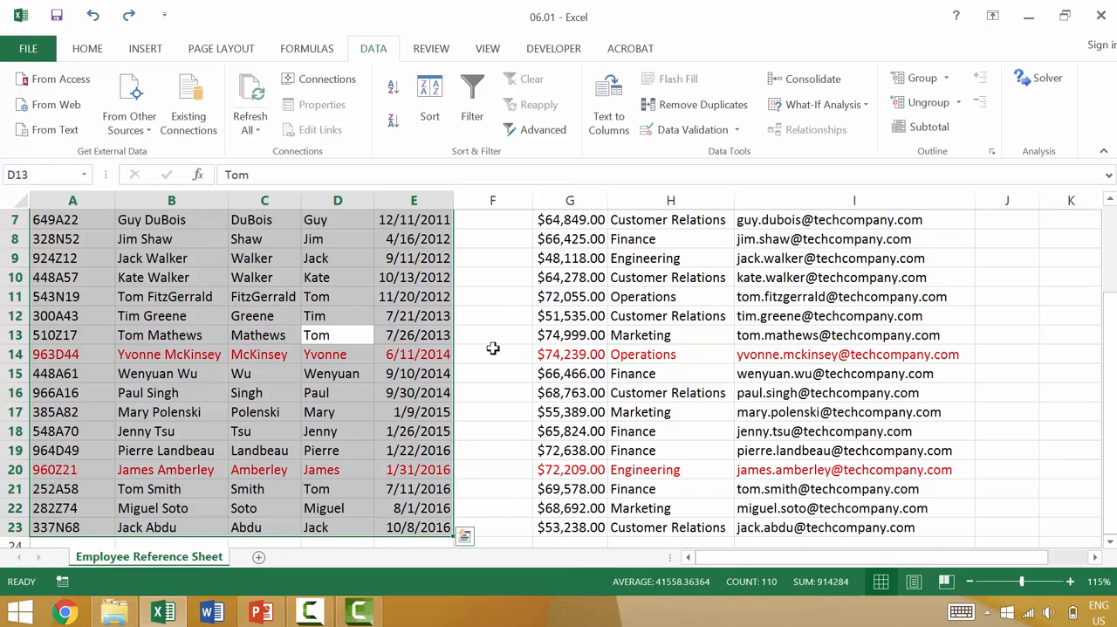
key("ctrl+z")
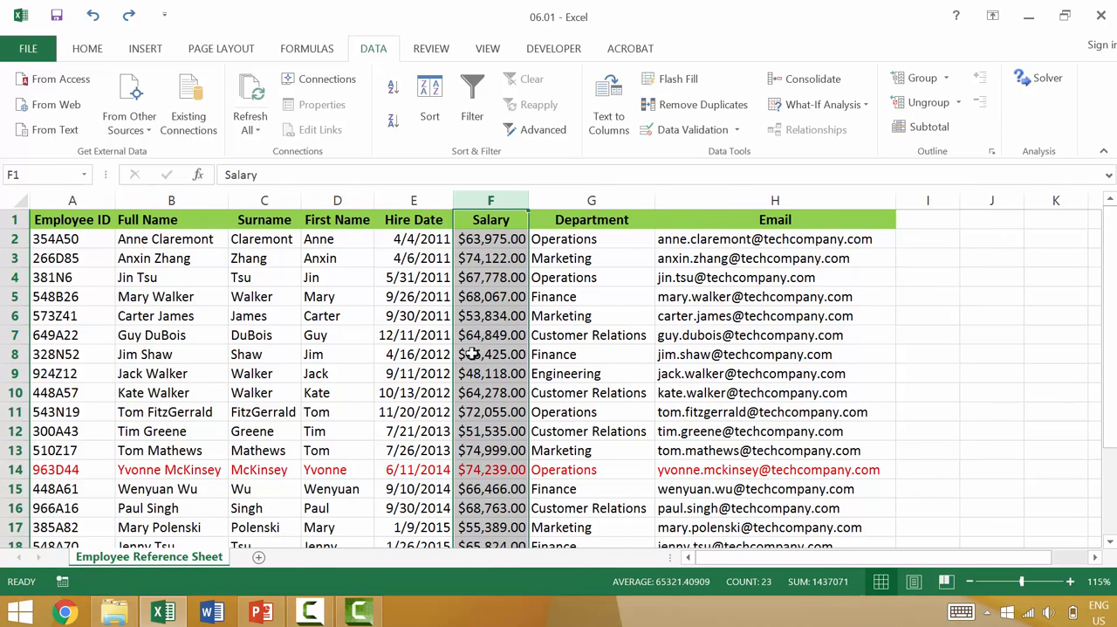
left_click(471, 354)
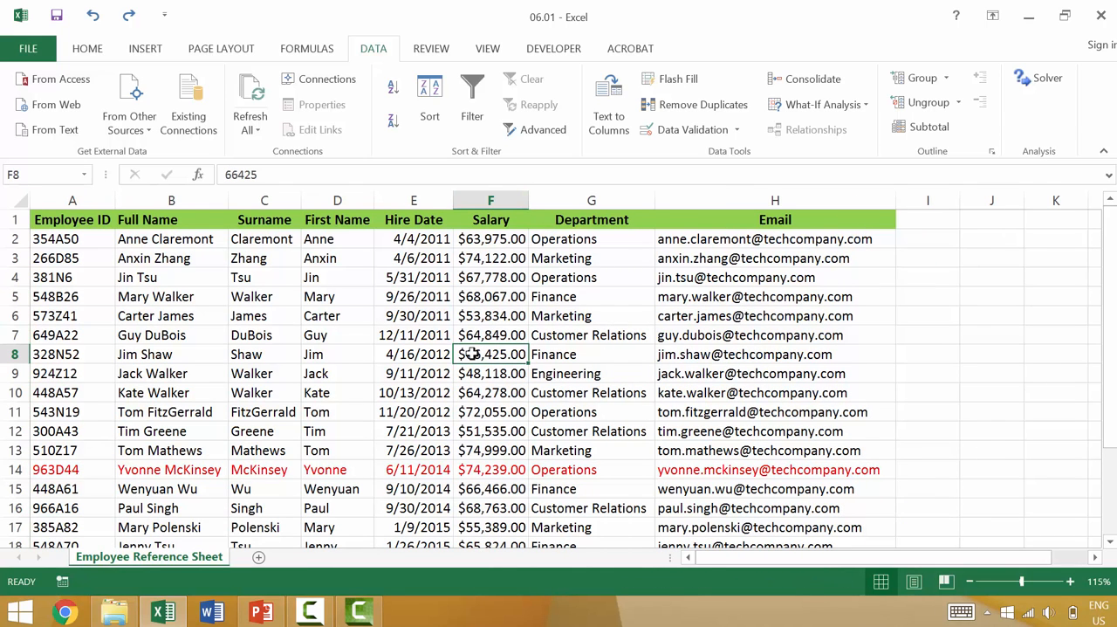